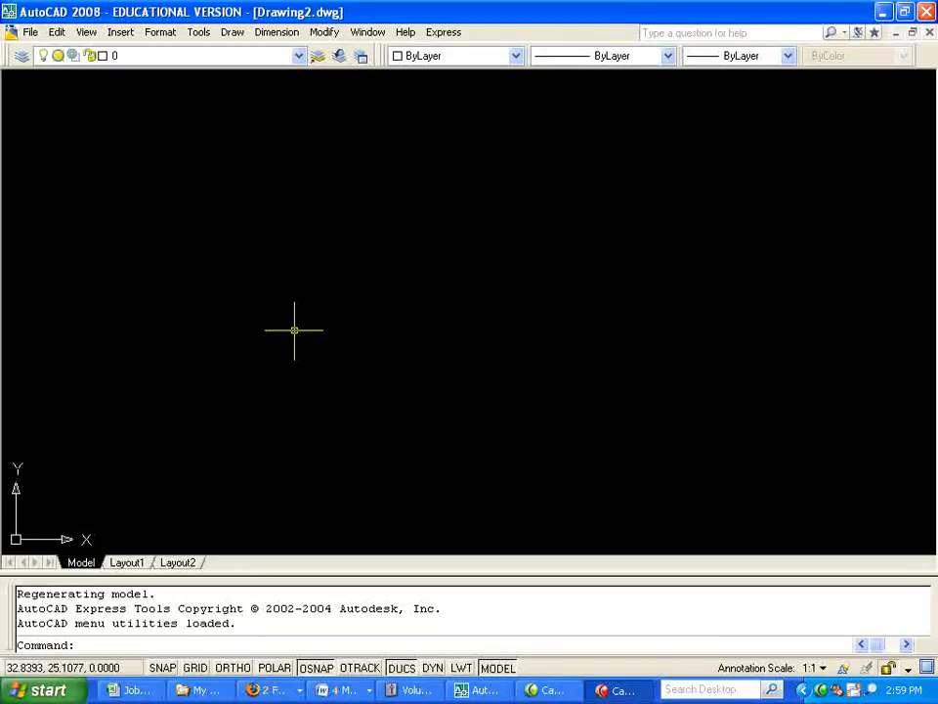
Step: Set the drawing's length units to Architectural in the Drawing Units settings
left_click(181, 646)
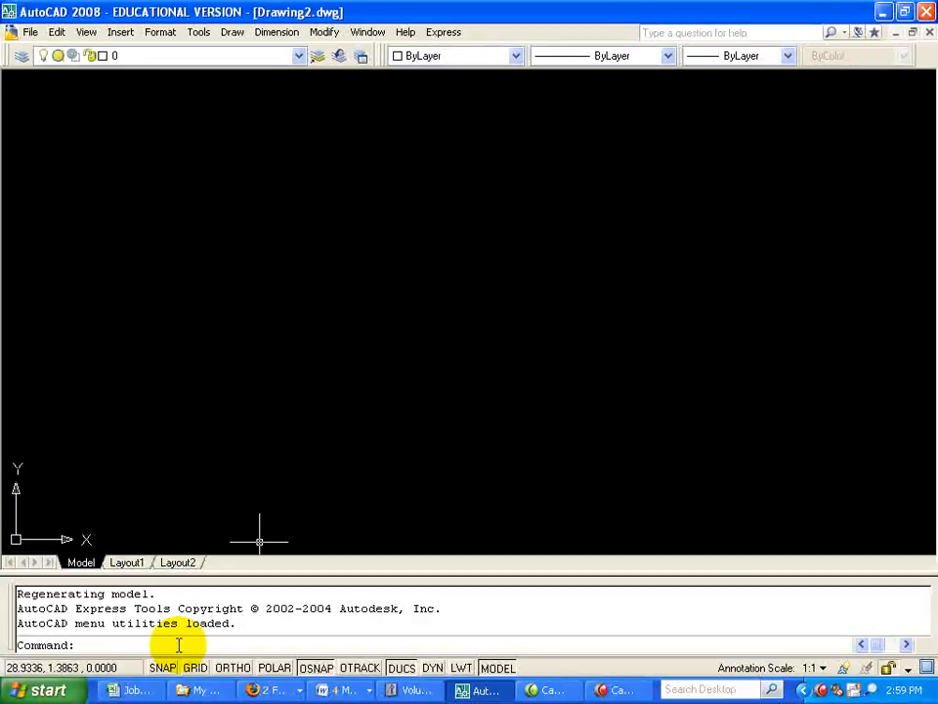
type("units")
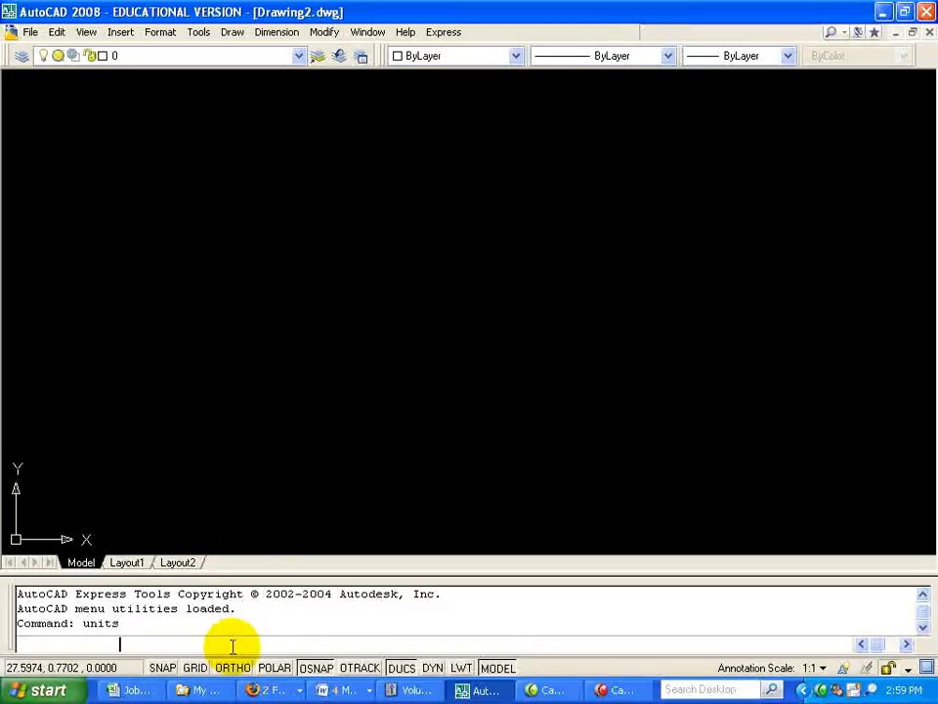
key("Return")
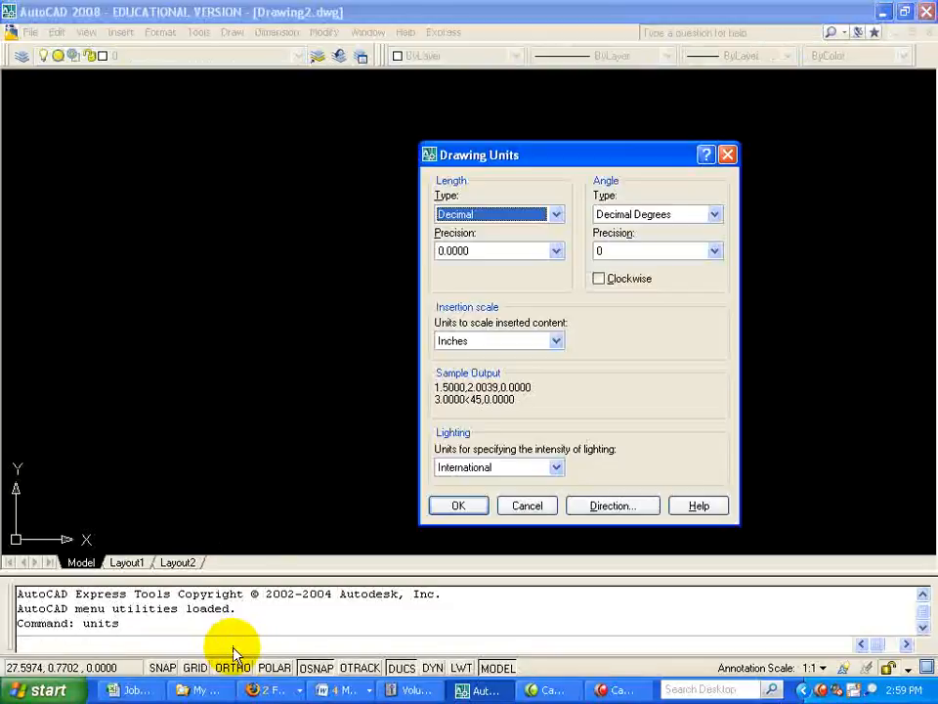
left_click(553, 217)
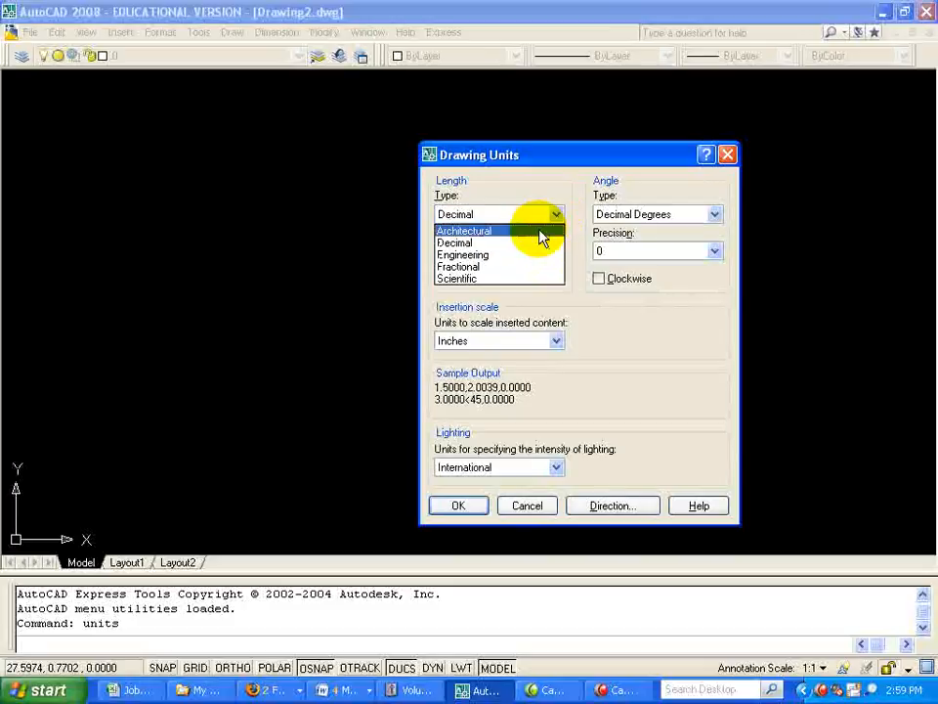
left_click(541, 233)
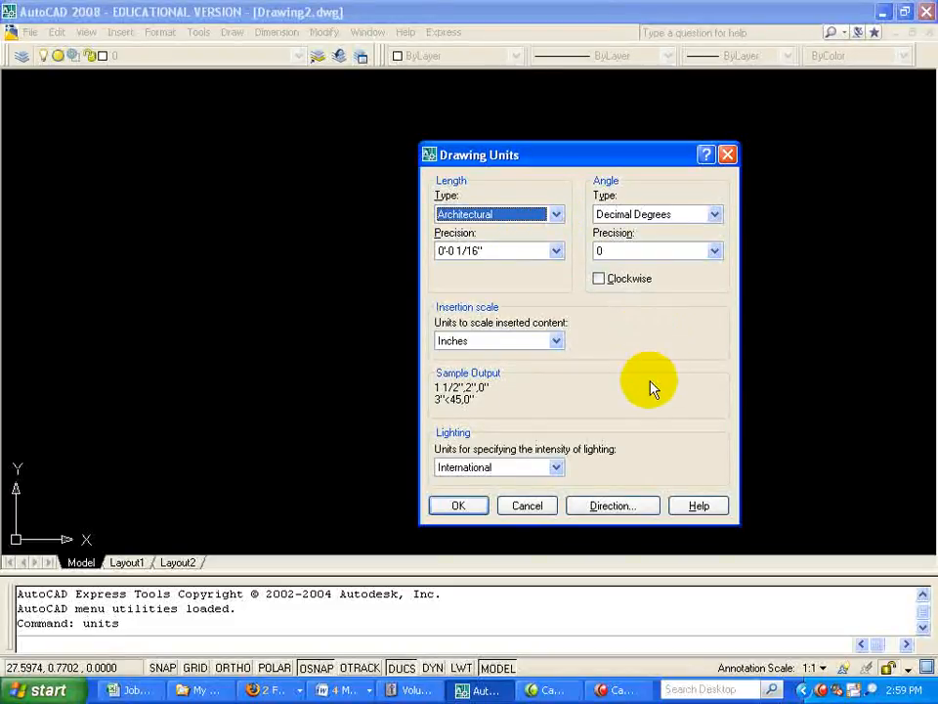
left_click(465, 508)
Step: Set the snap spacing to 1/4 inch with the SNAP command
left_click(139, 646)
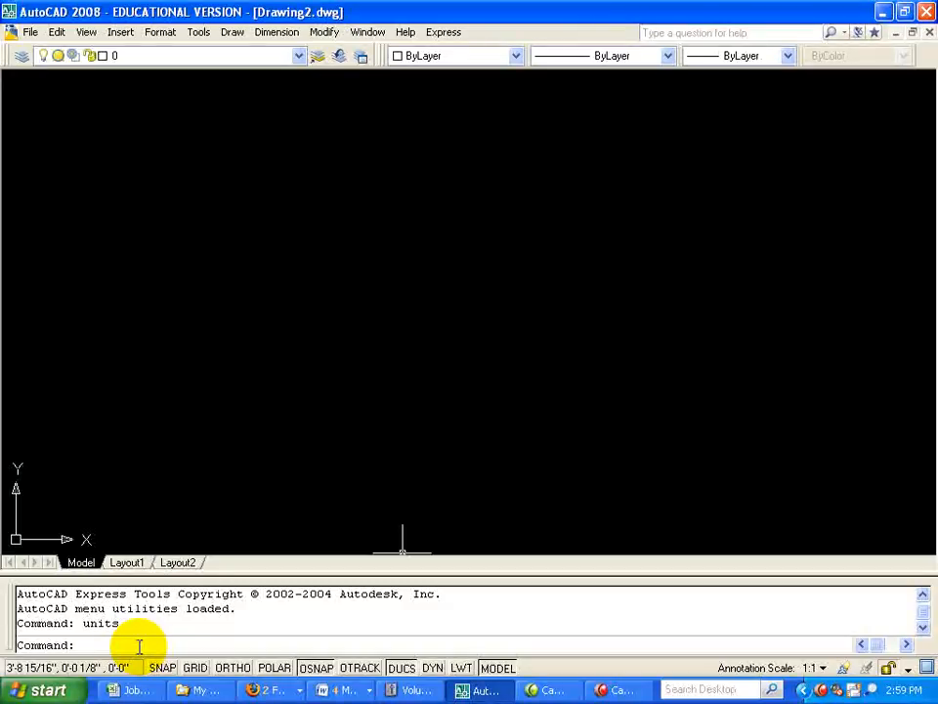
type("snap")
key("Return")
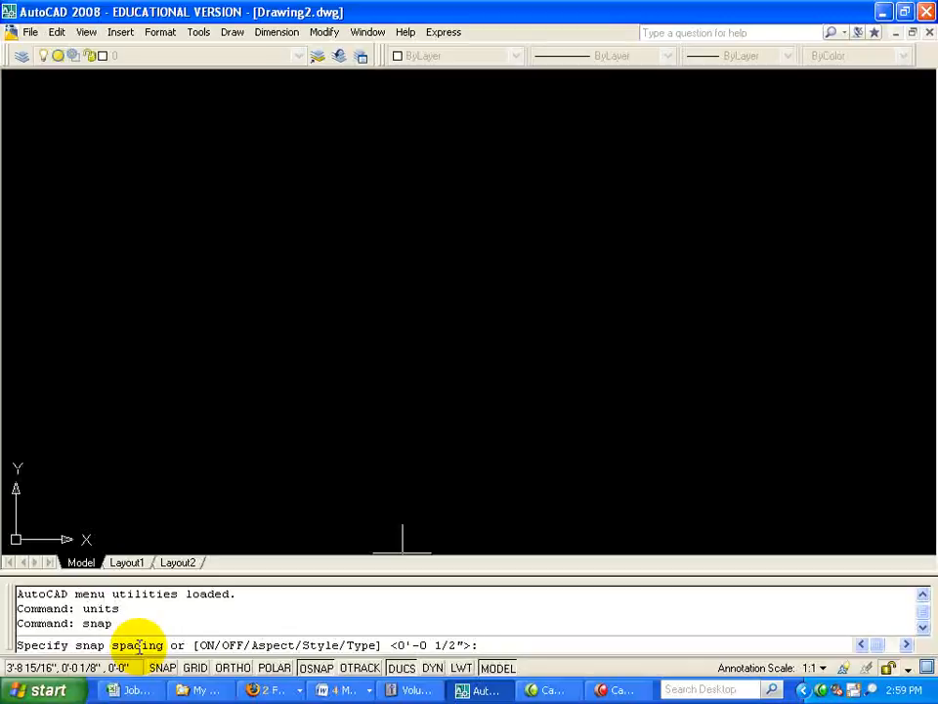
type("1/4")
key("Return")
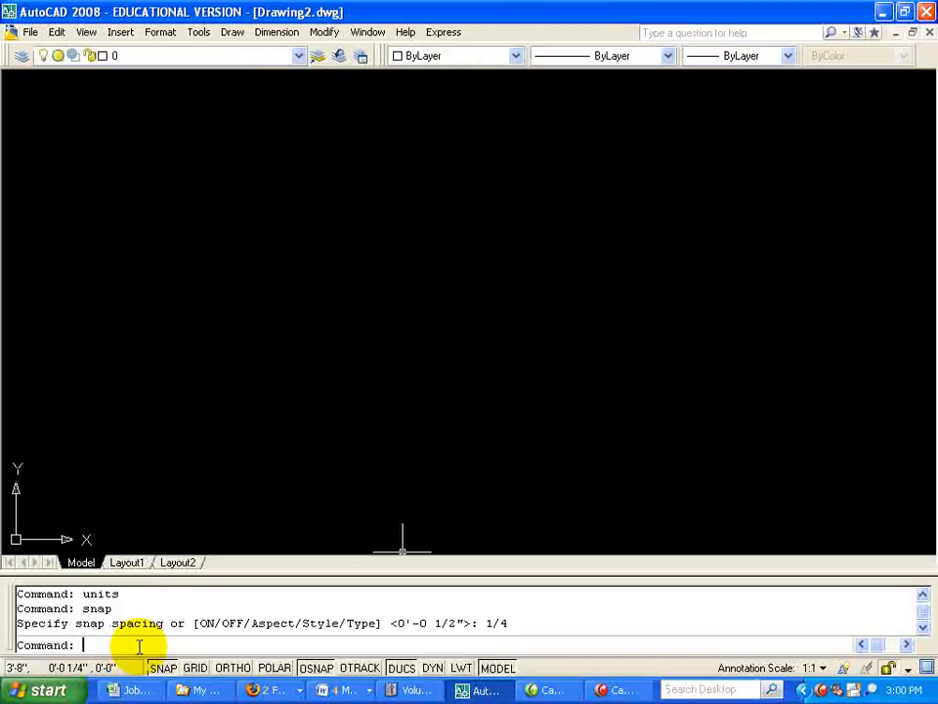
Step: Set the grid spacing to .25 inch with the GRID command
type("grid")
key("Return")
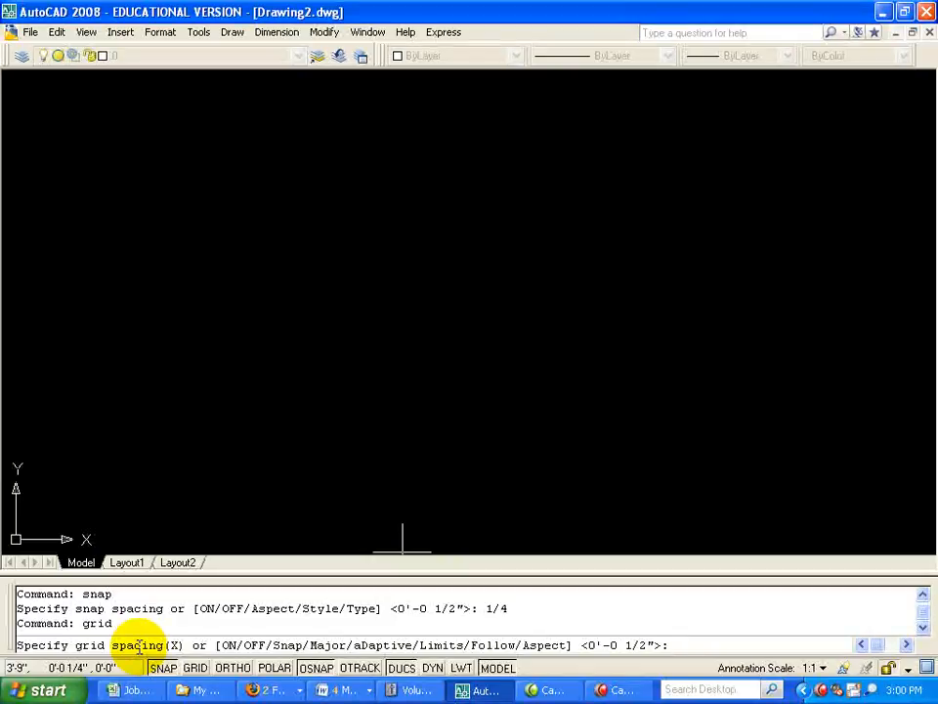
type(".25")
key("Return")
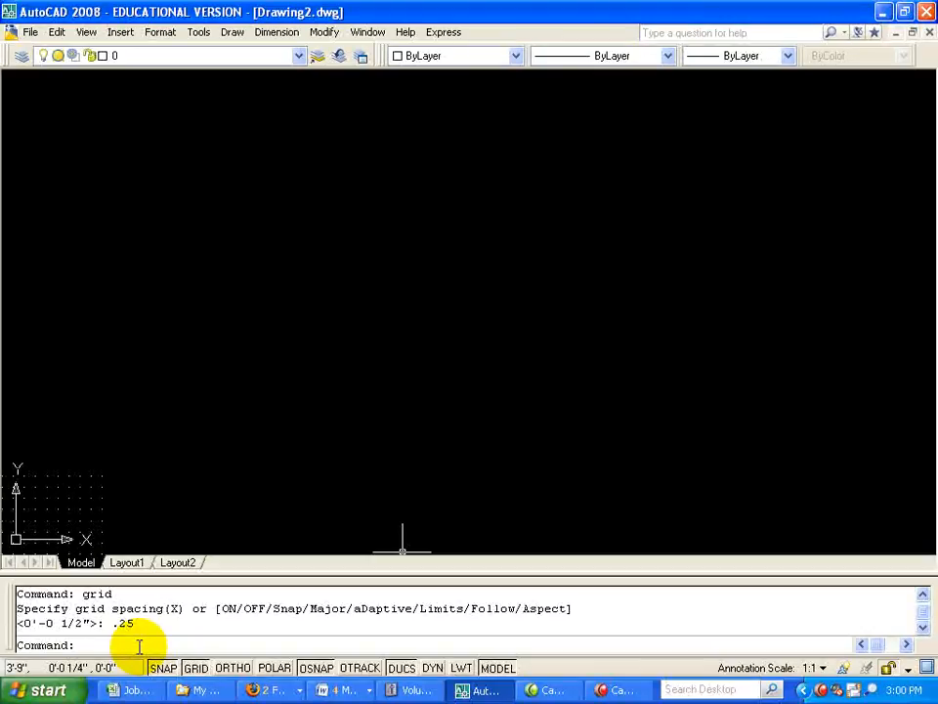
Step: Set the drawing limits, keeping the default lower left corner at 0,0 and placing the upper right corner at 1.5,1.5
type("limits\\")
key("Return")
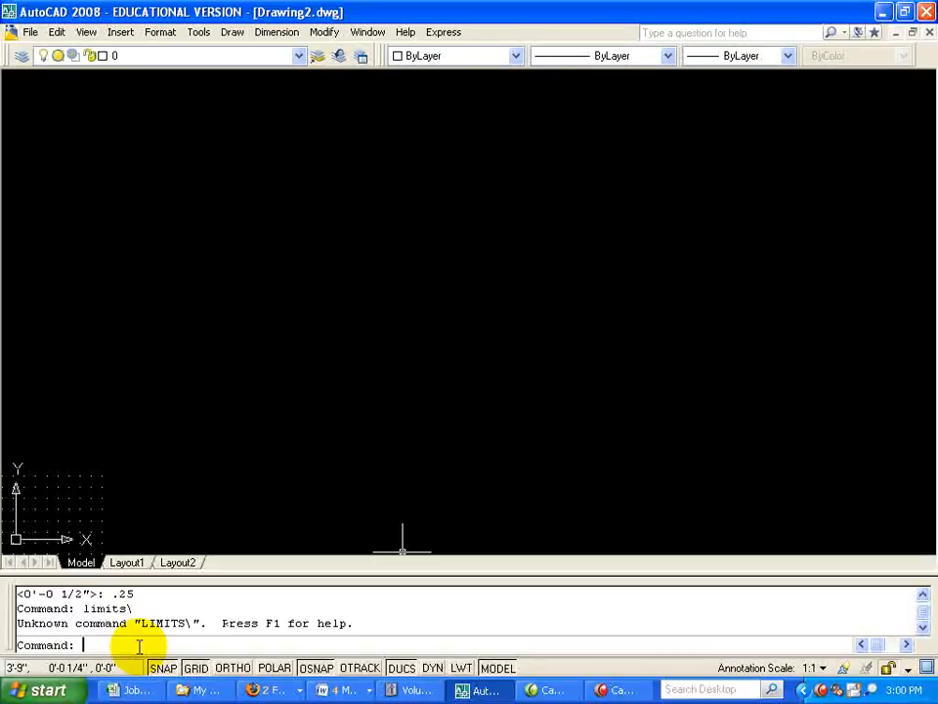
type("limits")
key("Return")
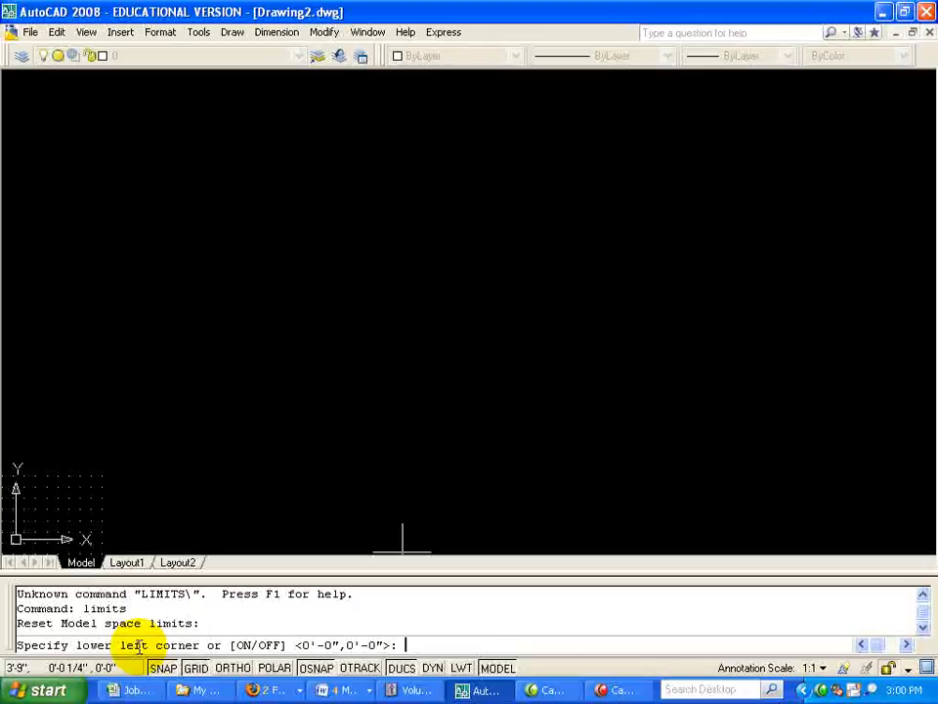
key("Return")
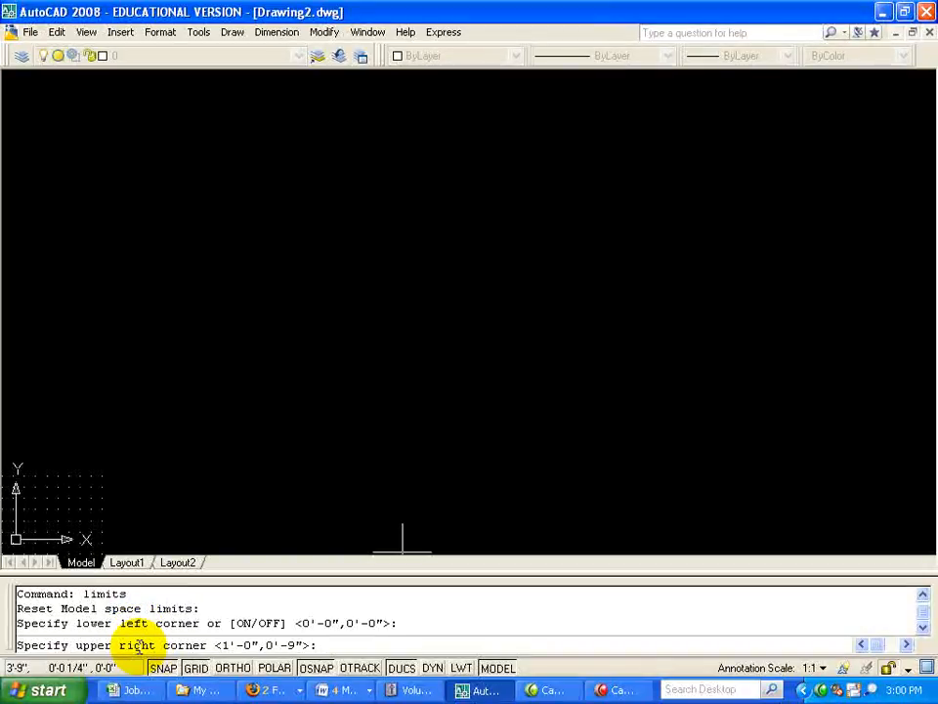
type("1.5,1.5")
key("Return")
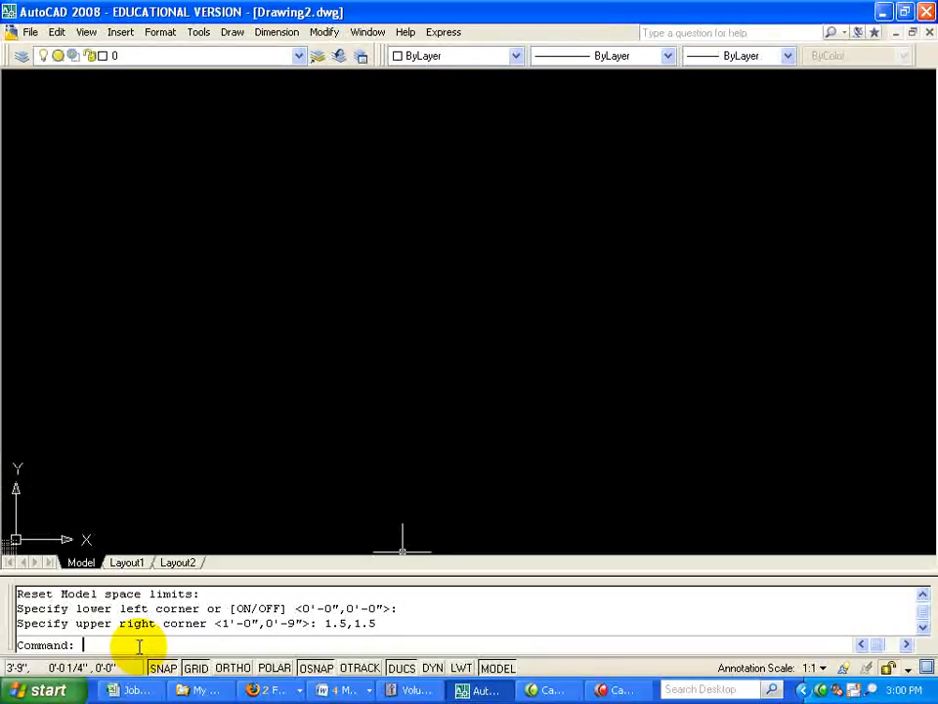
Step: Zoom All to fit the whole drawing limits in the view
type("zoom")
key("Return")
type("a")
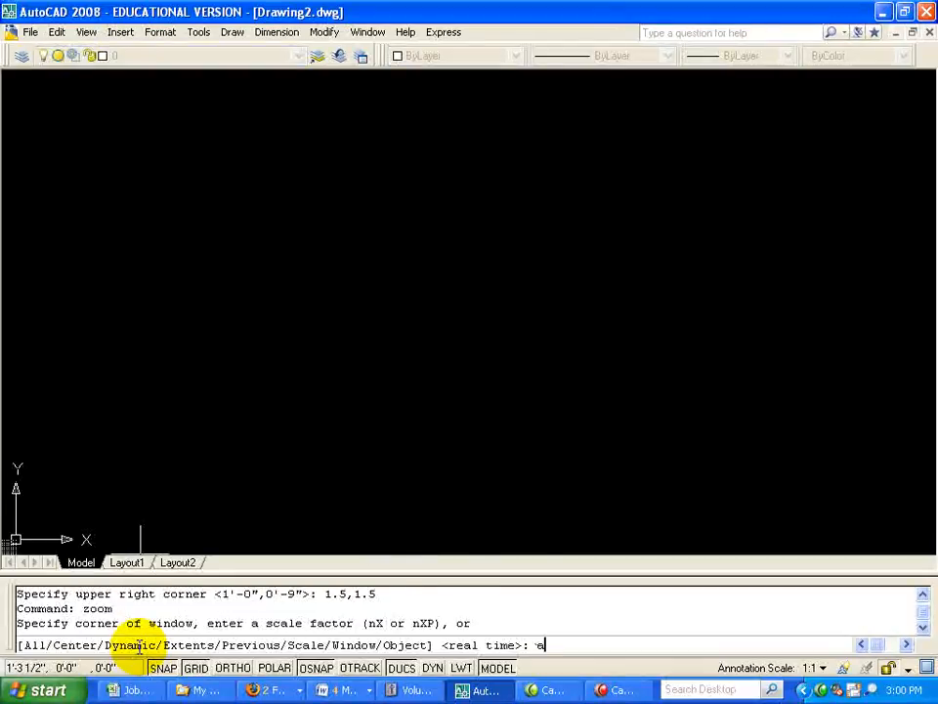
key("Return")
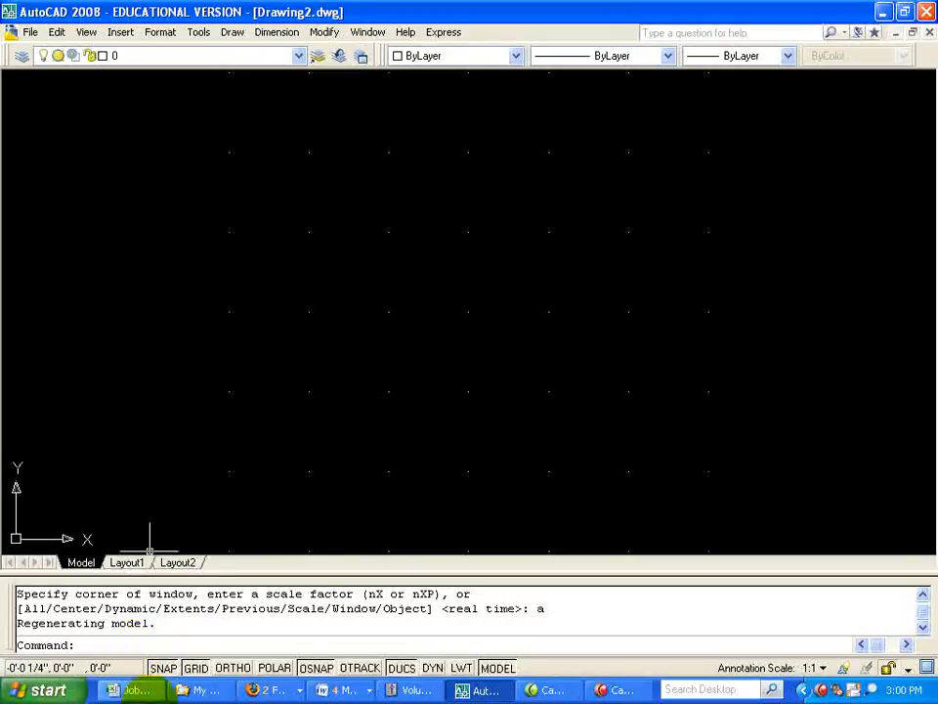
Step: Toggle the grid display off and on several times, ending with the grid on
left_click(195, 669)
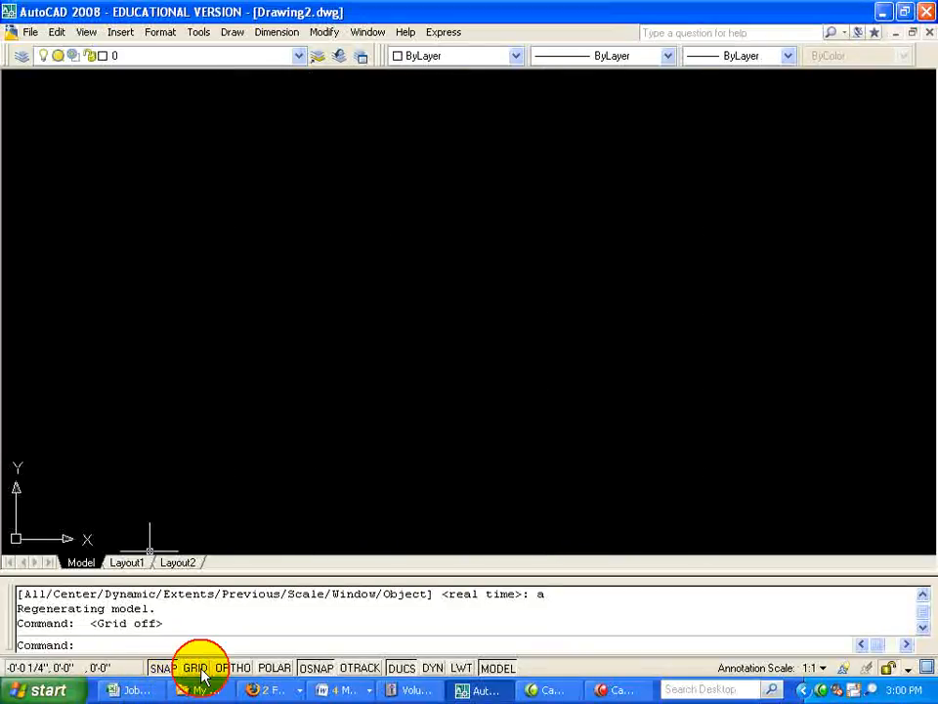
left_click(196, 669)
left_click(195, 668)
left_click(196, 668)
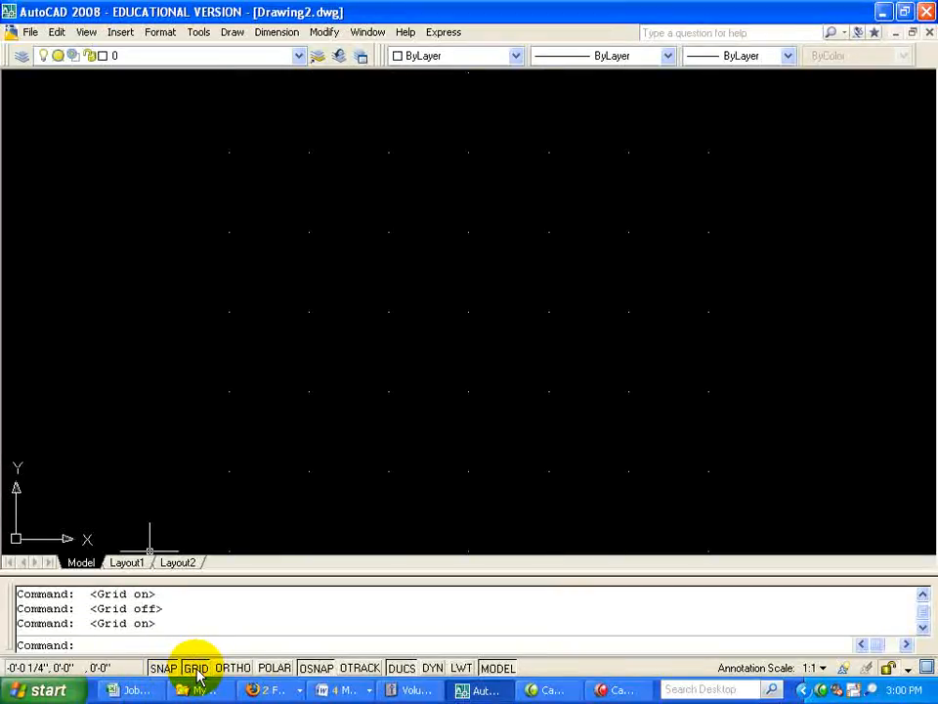
left_click(195, 668)
left_click(195, 668)
left_click(196, 669)
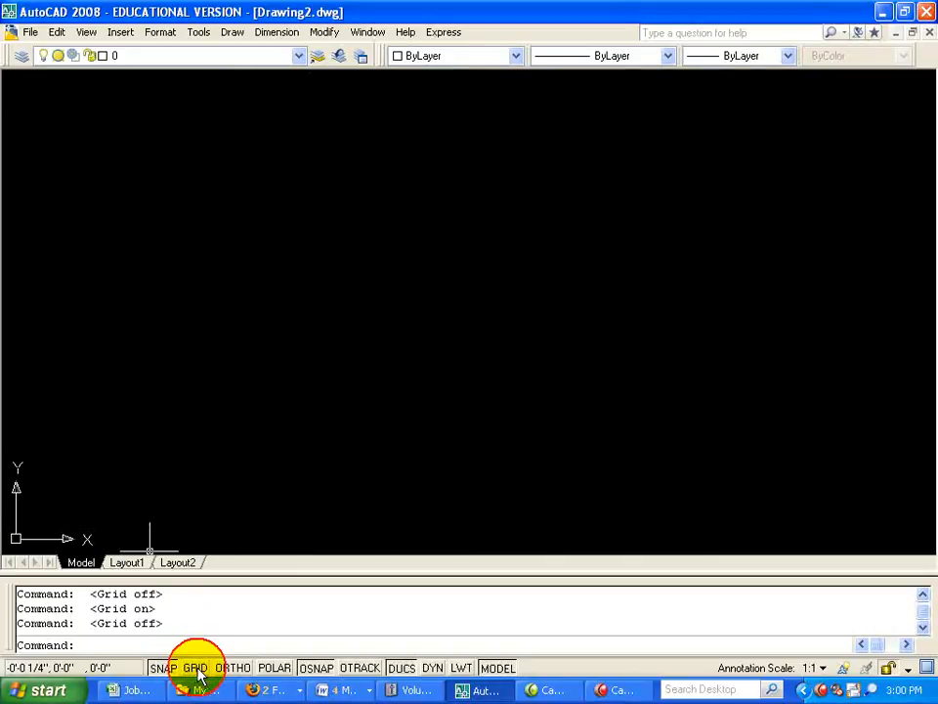
left_click(195, 669)
Step: Toggle snap mode off and on to compare cursor movement, ending with snap on
left_click(163, 669)
left_click(162, 669)
left_click(163, 668)
left_click(162, 669)
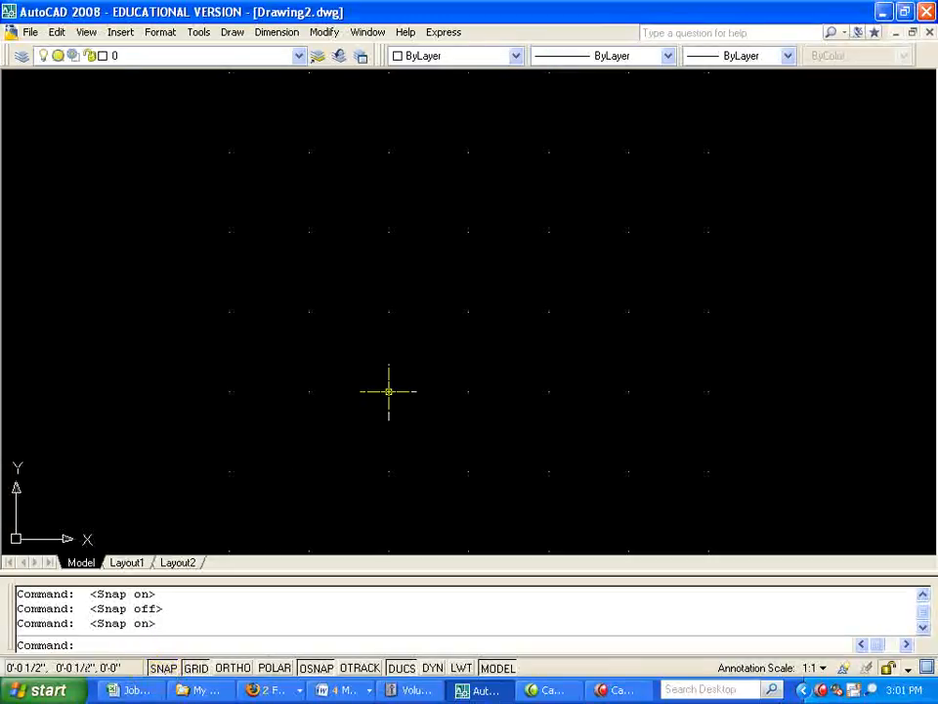
left_click(163, 668)
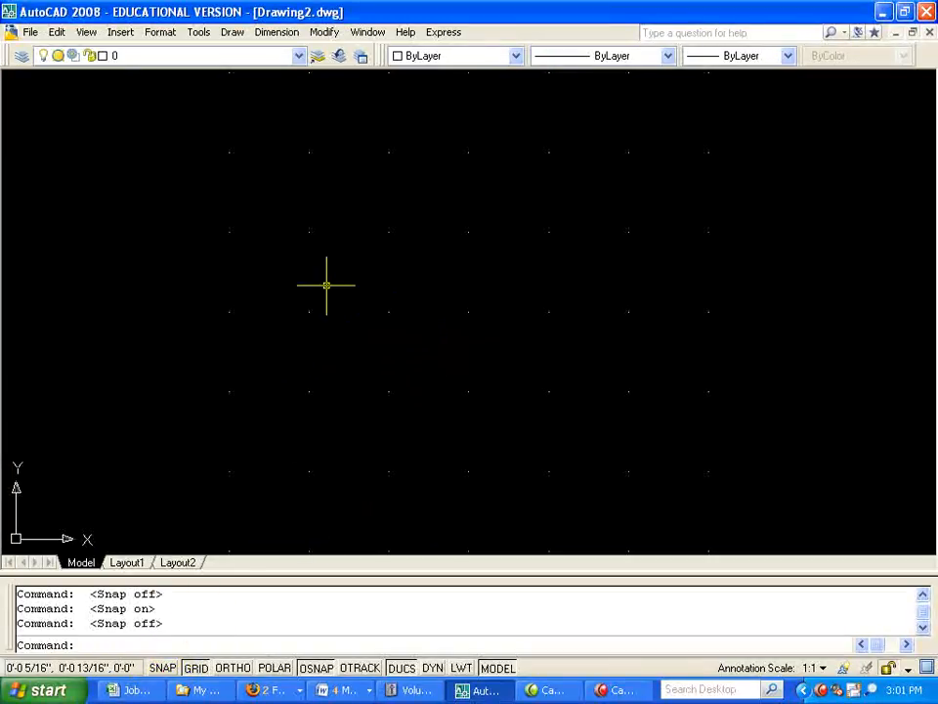
left_click(162, 668)
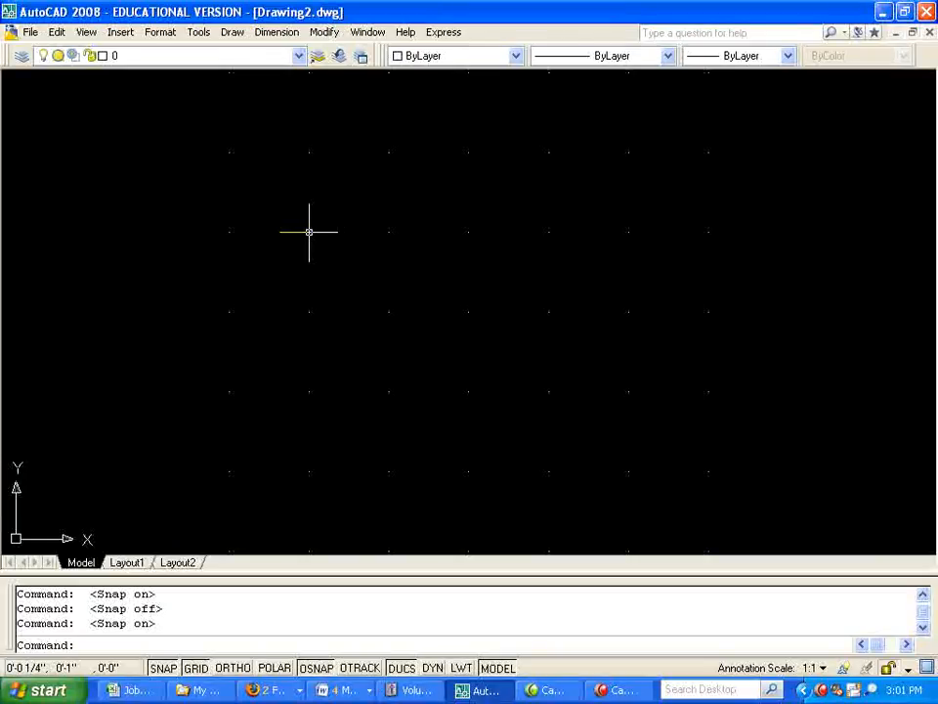
Step: Toggle object snap off and back on, and review the active object snap modes in the drafting settings without changing them
left_click(314, 670)
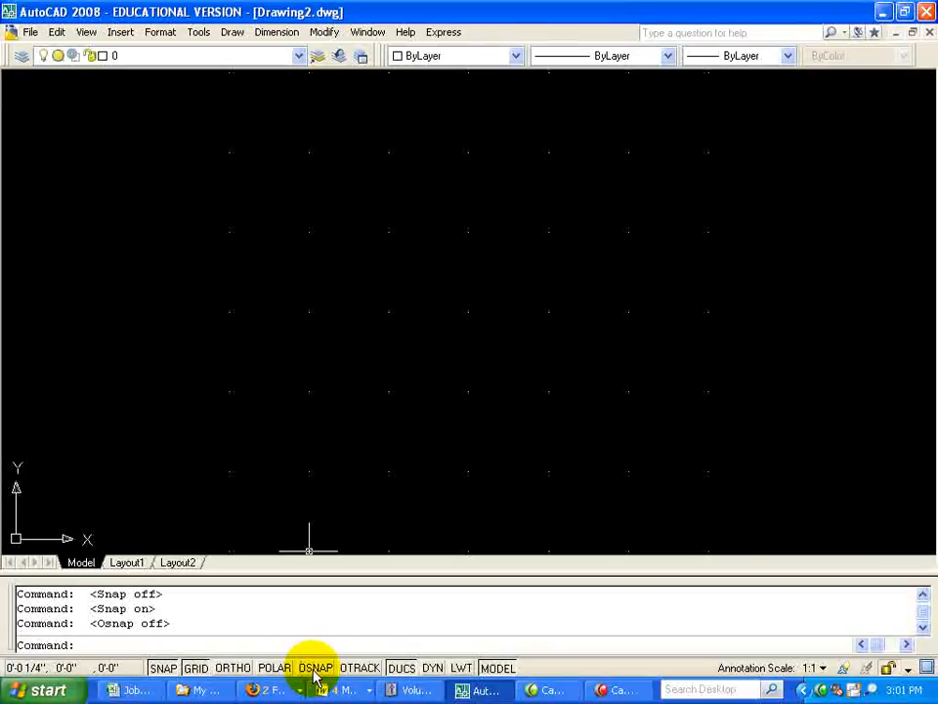
left_click(315, 671)
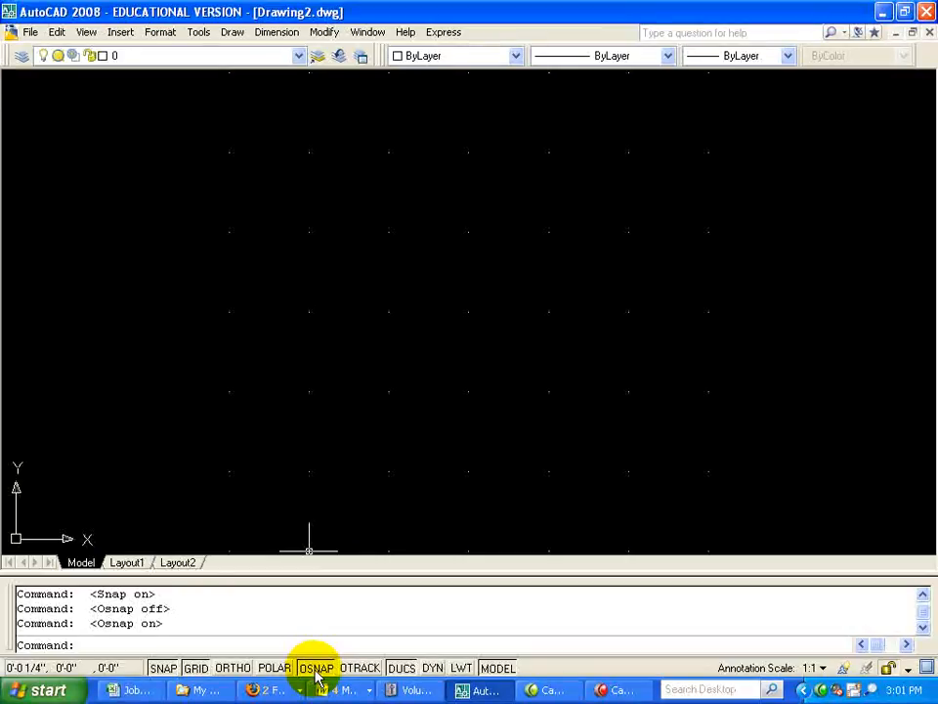
right_click(307, 668)
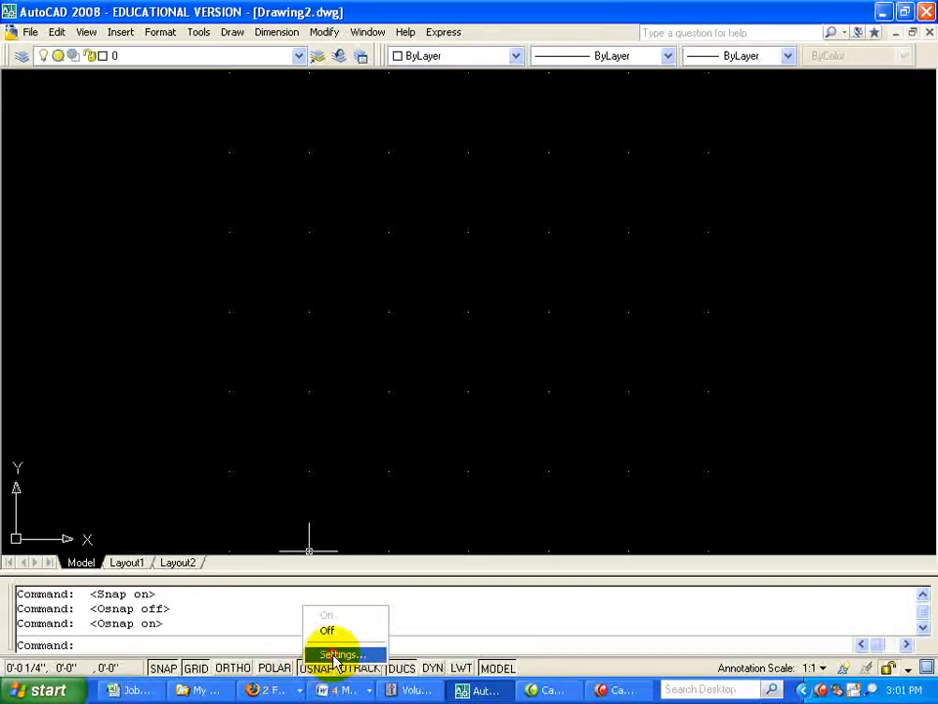
left_click(336, 654)
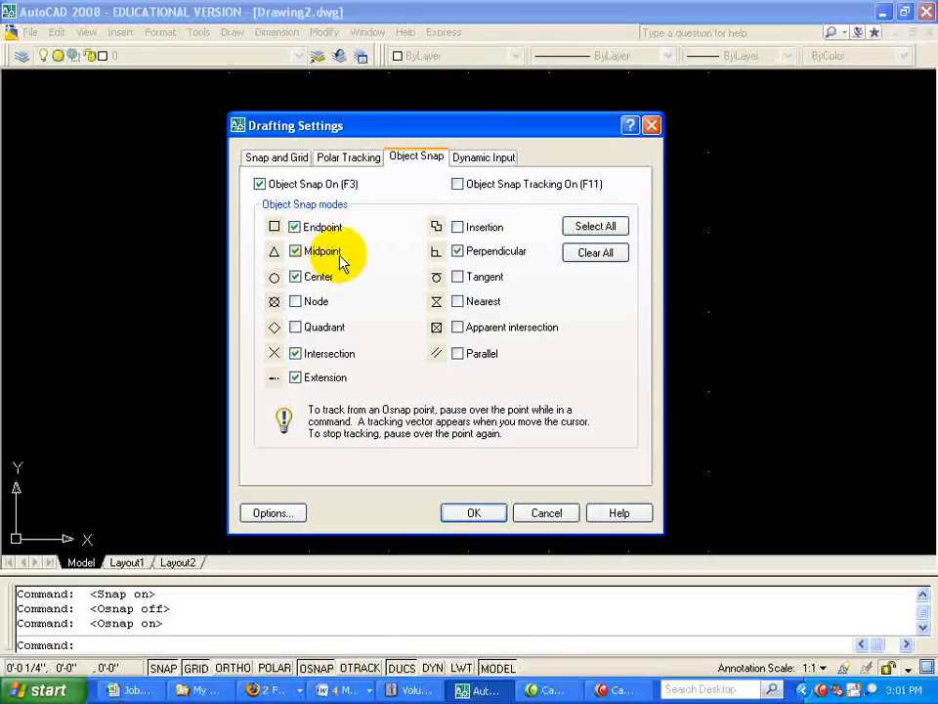
left_click(486, 514)
right_click(313, 669)
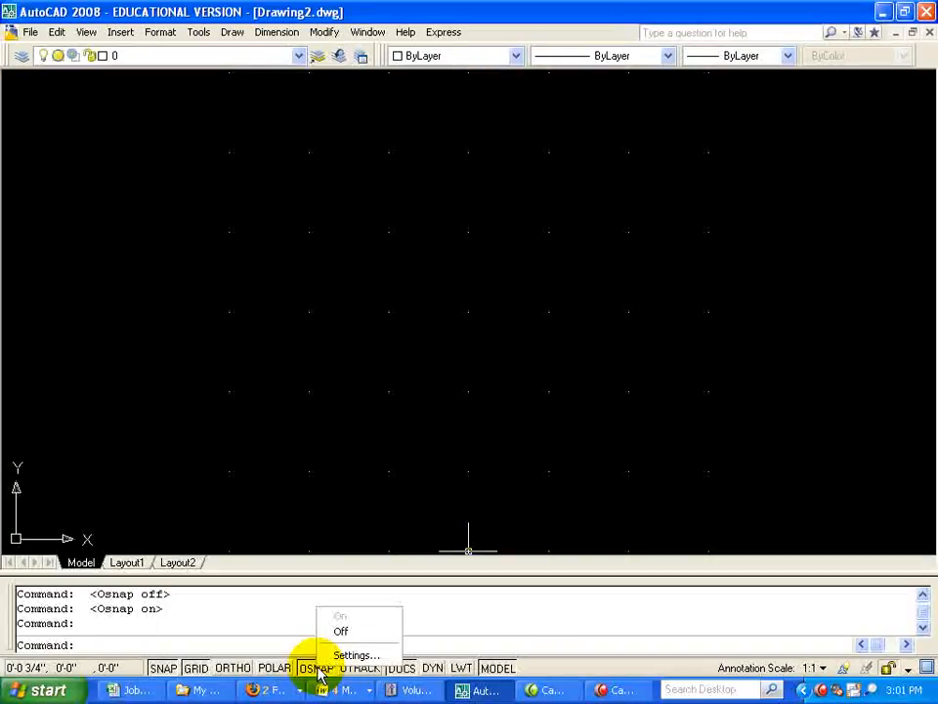
left_click(352, 656)
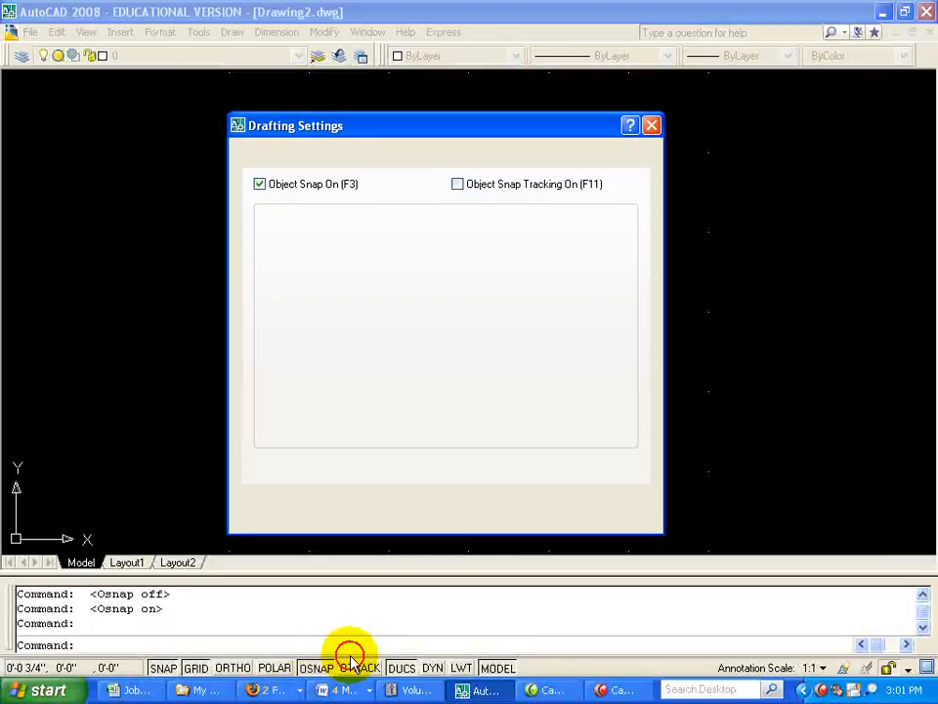
left_click(545, 512)
Step: Review the snap and grid spacing in the drafting settings without changing them
right_click(200, 667)
left_click(237, 656)
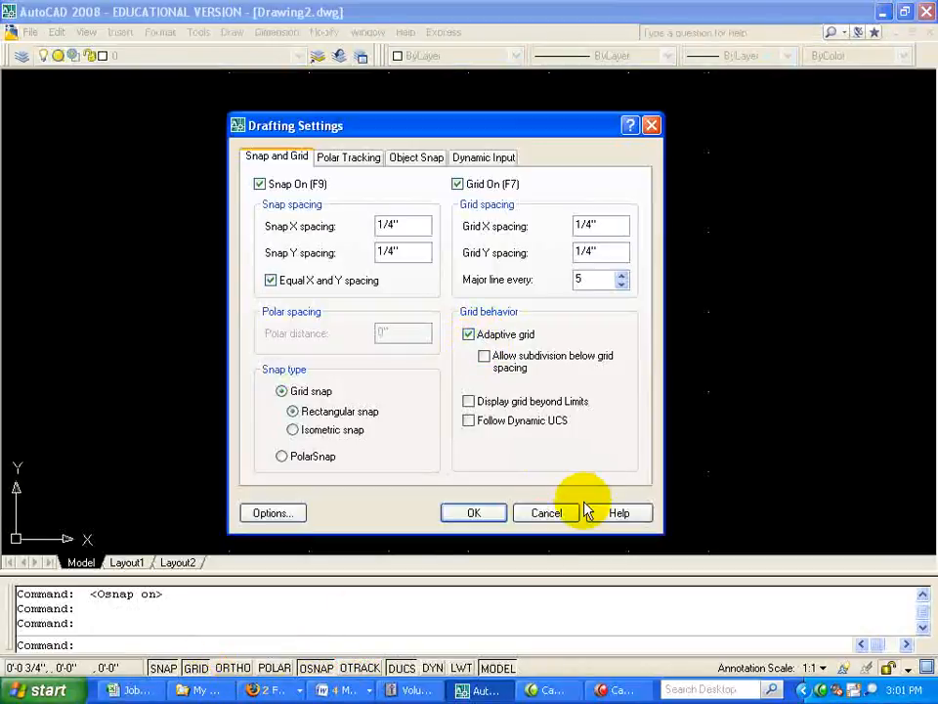
left_click(548, 514)
right_click(163, 667)
left_click(192, 657)
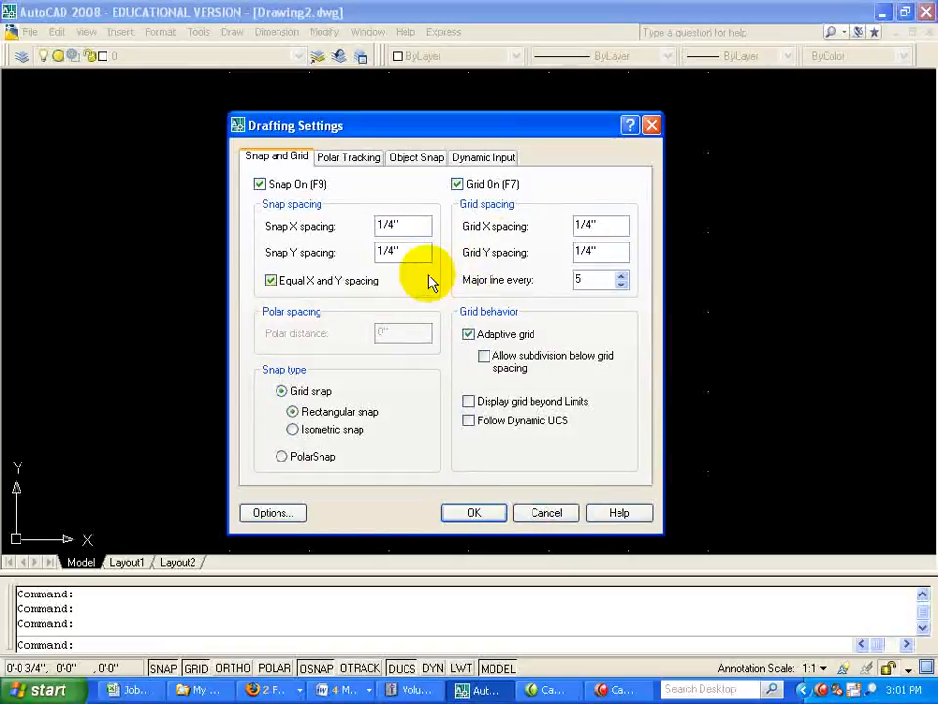
left_click(492, 518)
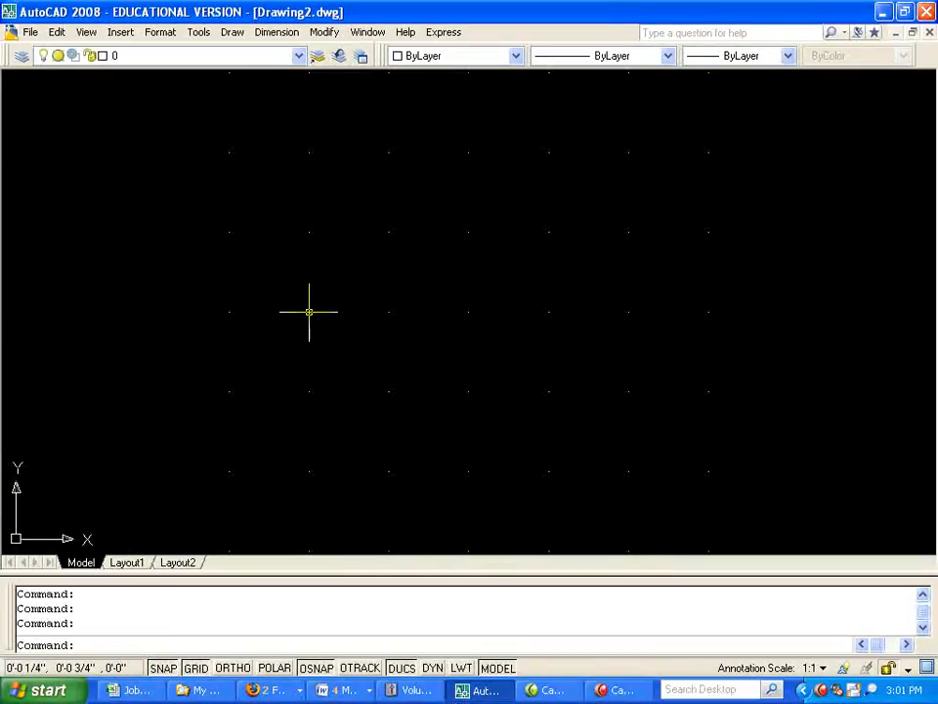
Step: Draw a 1-inch vertical line from X 0, Y 1 1/4" down to X 0, Y 1/4", snapping to grid points
type("l")
key("BackSpace")
type("line")
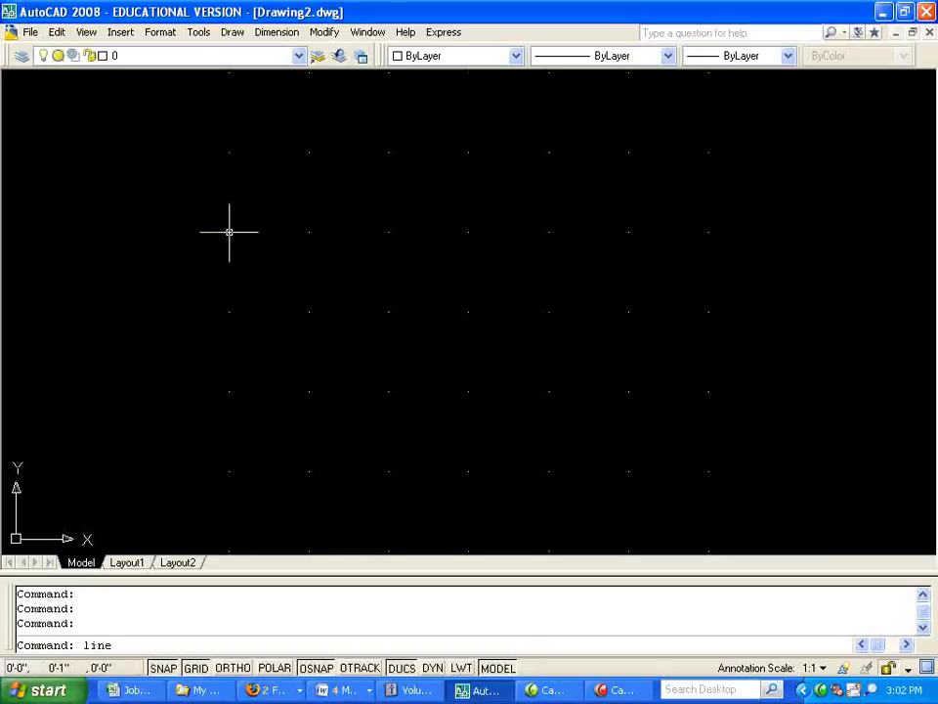
key("Return")
left_click(229, 152)
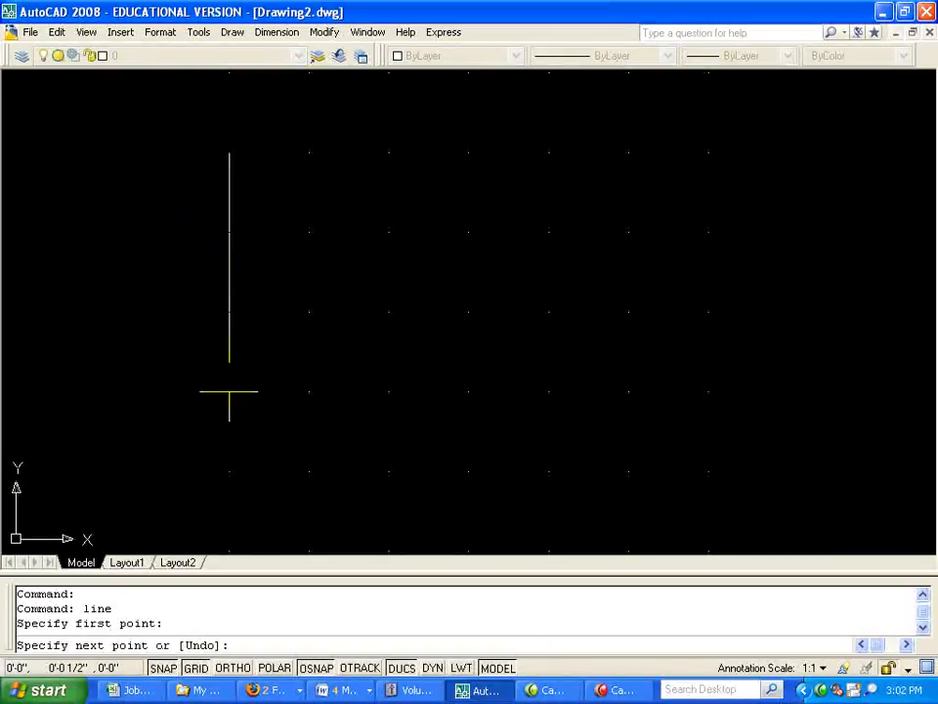
left_click(228, 471)
key("Return")
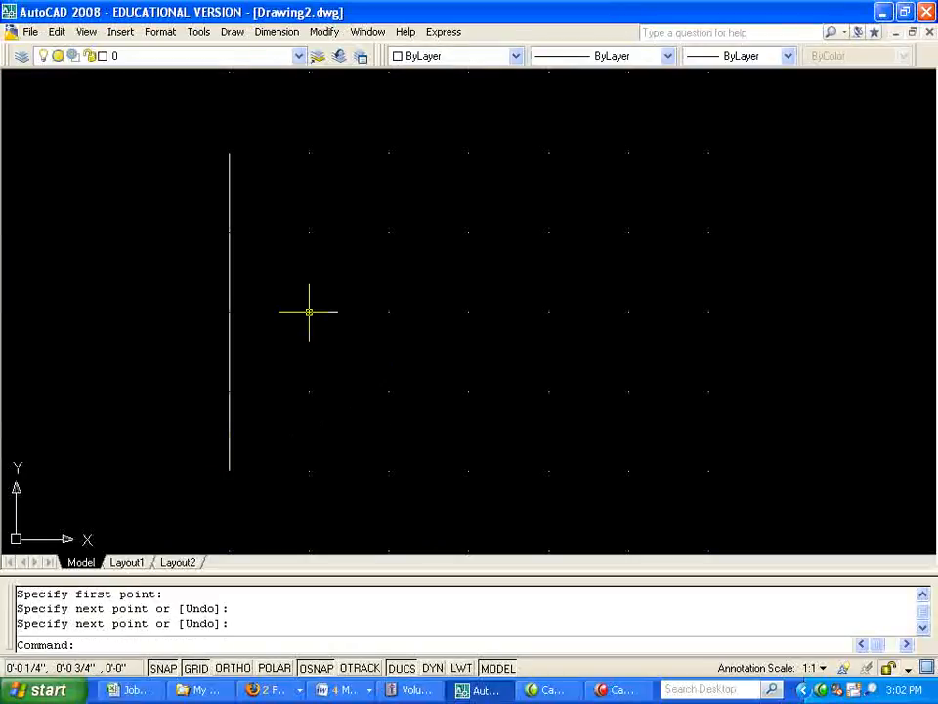
Step: Draw a 1-inch horizontal line rightward from the upper end of the vertical line, snapping to grid points
key("Return")
left_click(229, 152)
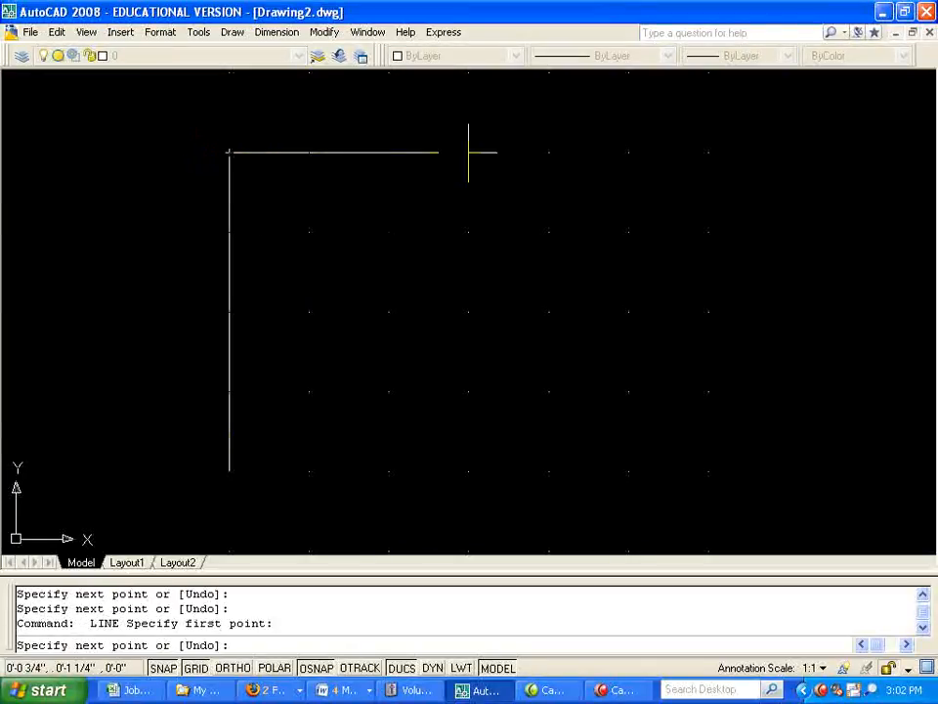
left_click(550, 153)
key("Return")
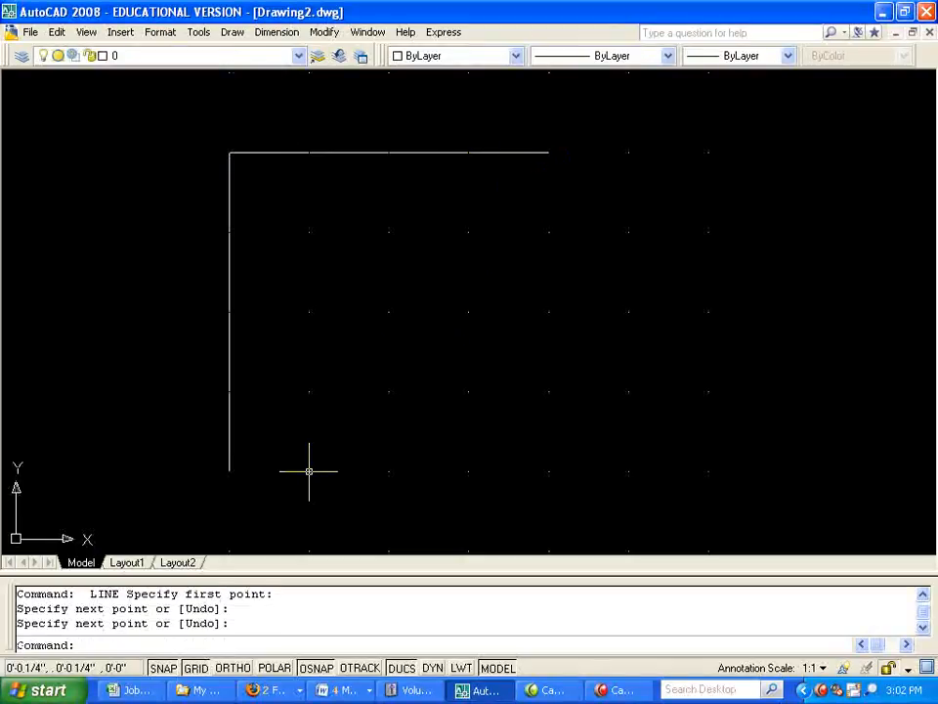
Step: Draw a 1-inch horizontal line rightward from the vertical line's lower end, undoing two 1/4-inch trial segments along the way
key("Return")
left_click(229, 471)
left_click(310, 471)
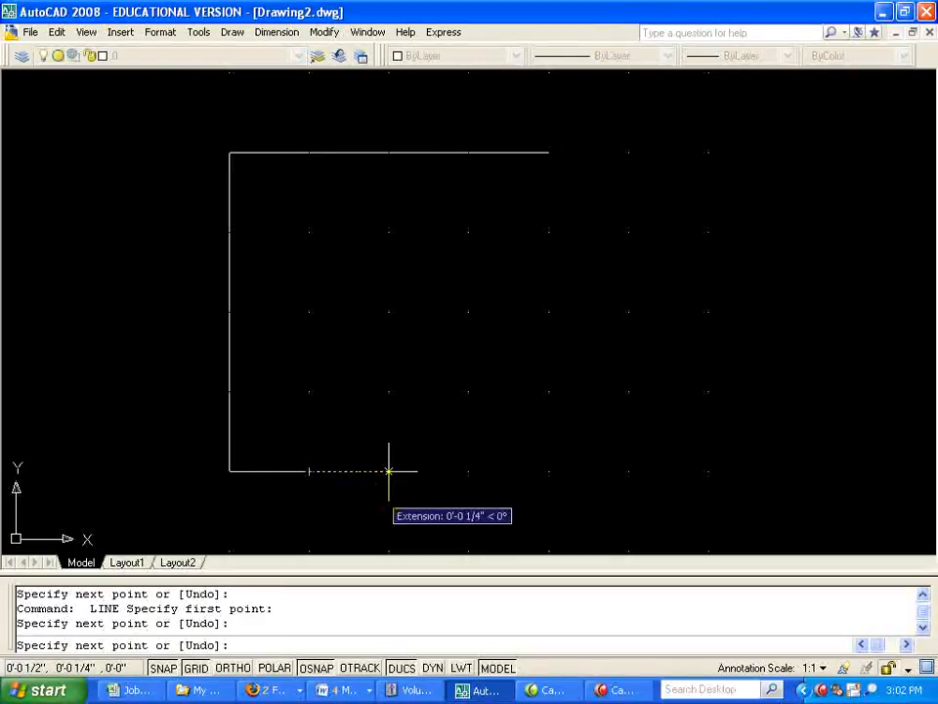
left_click(388, 471)
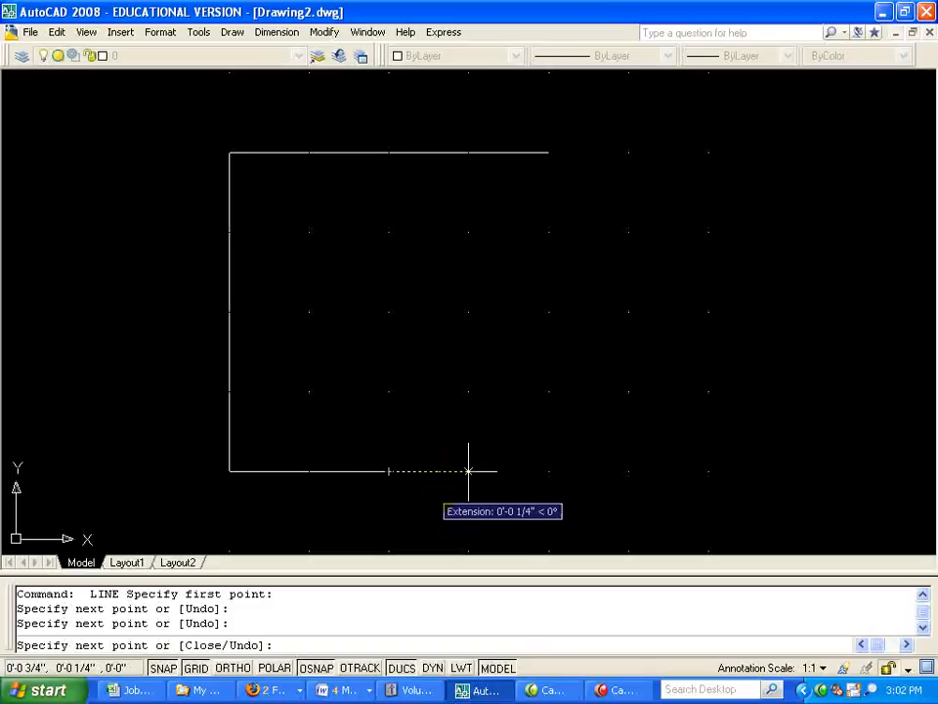
type("u")
key("Return")
type("u")
key("Return")
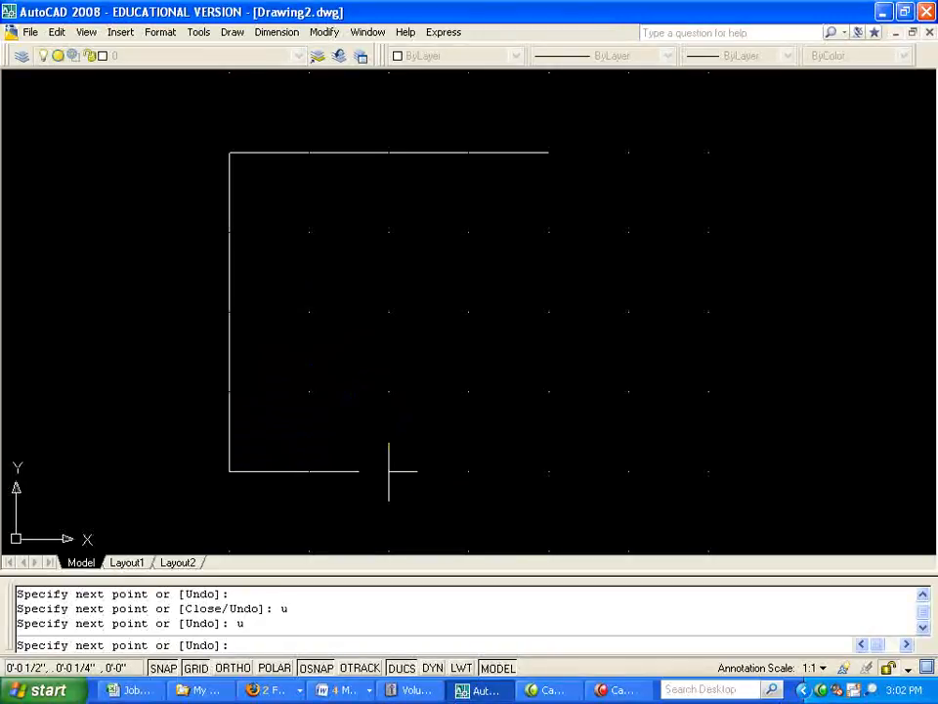
left_click(549, 472)
key("Return")
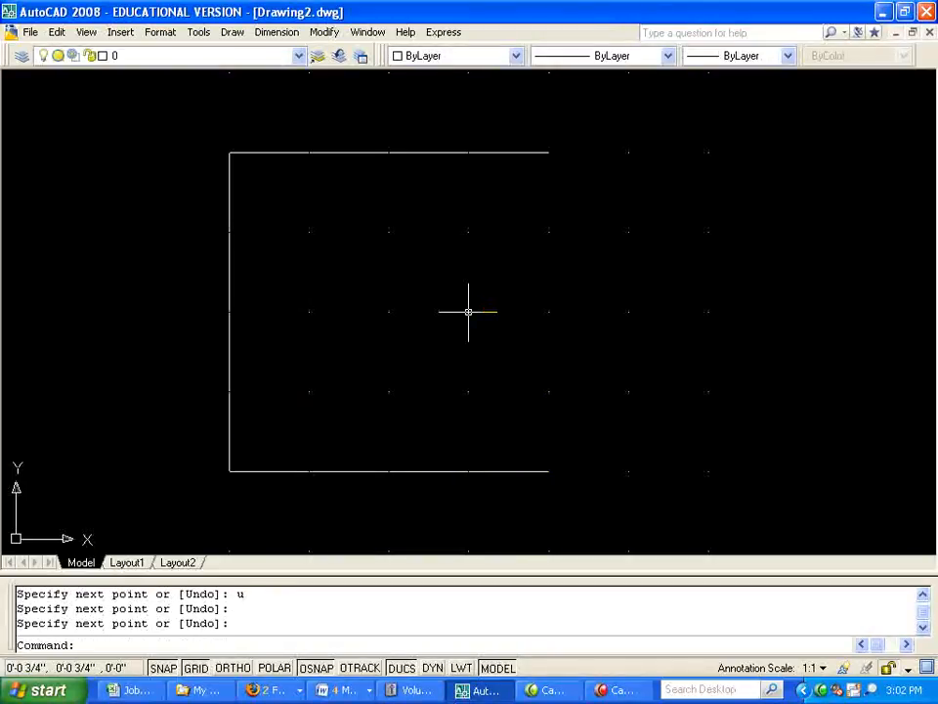
Step: Offset the top line downward and the bottom line upward by 1/4 inch, with snap turned off for selecting
type("offset")
key("Return")
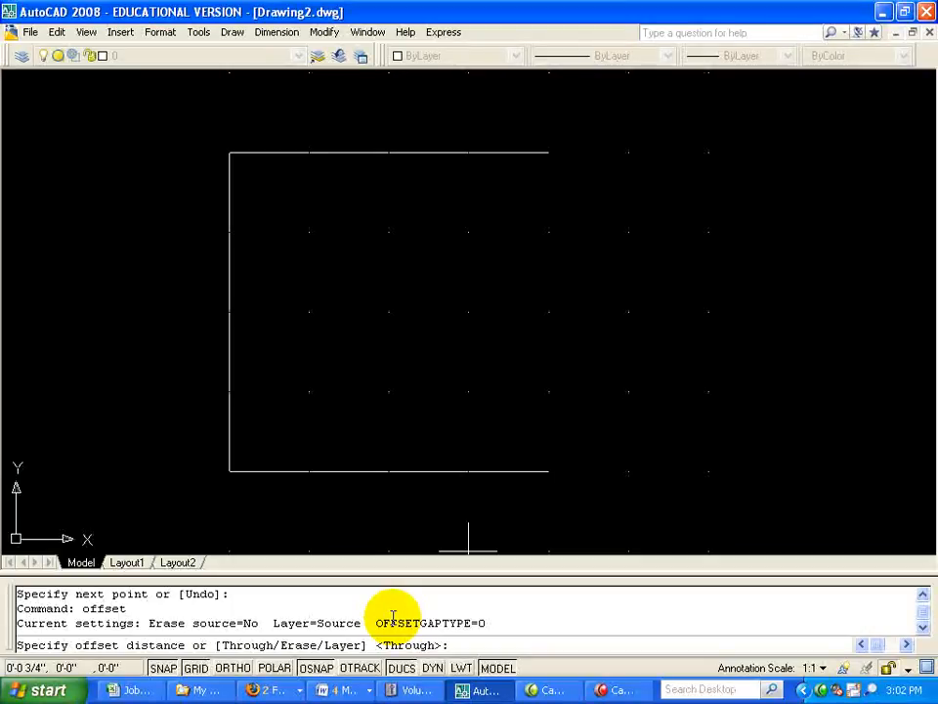
type("4")
key("Return")
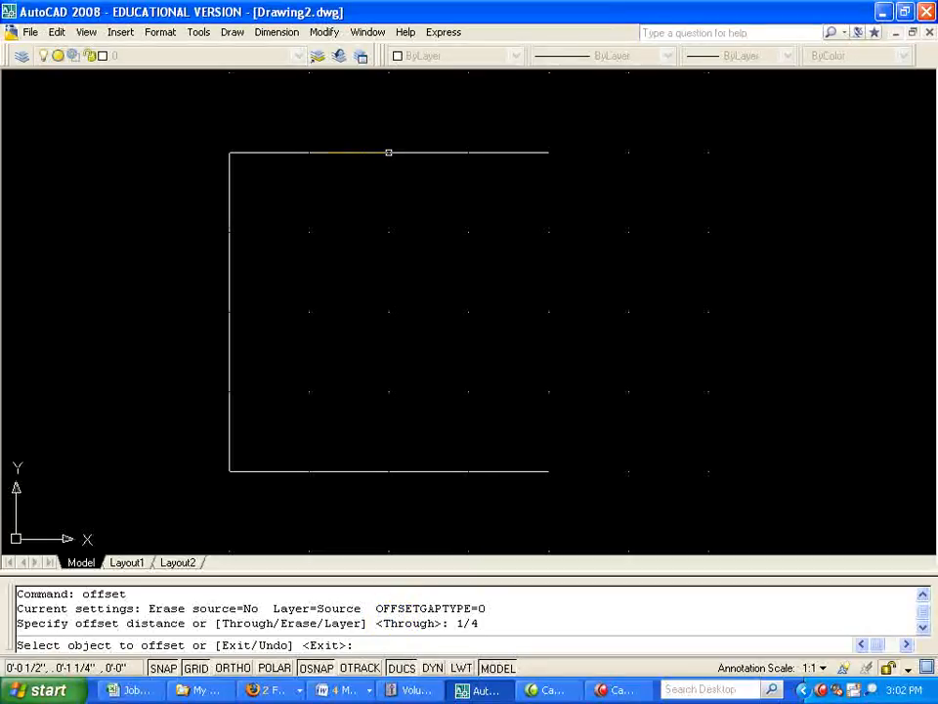
left_click(163, 667)
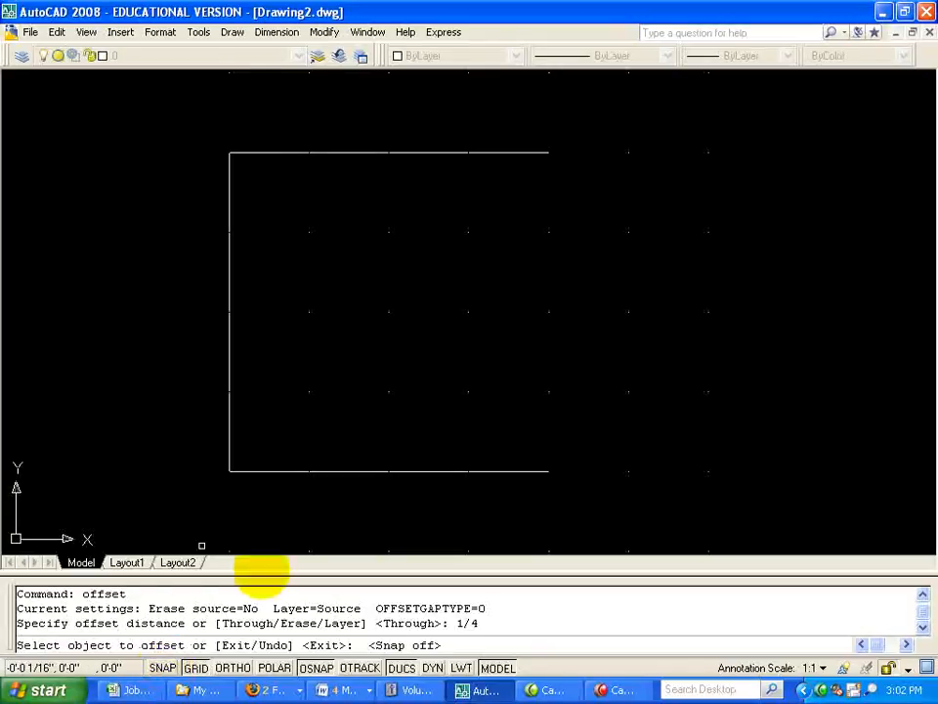
left_click(370, 154)
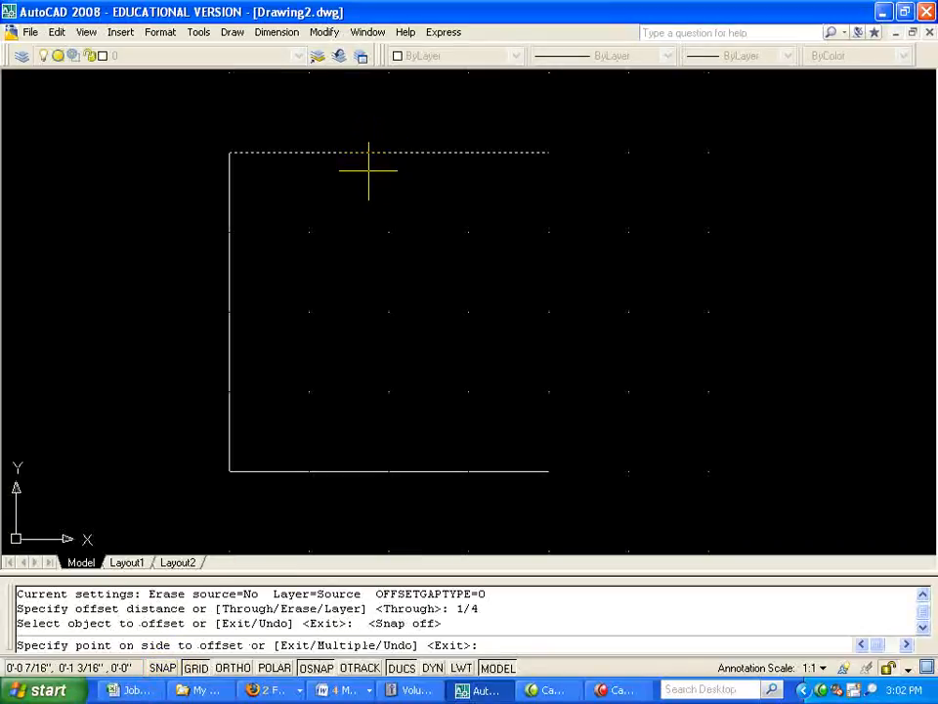
left_click(369, 194)
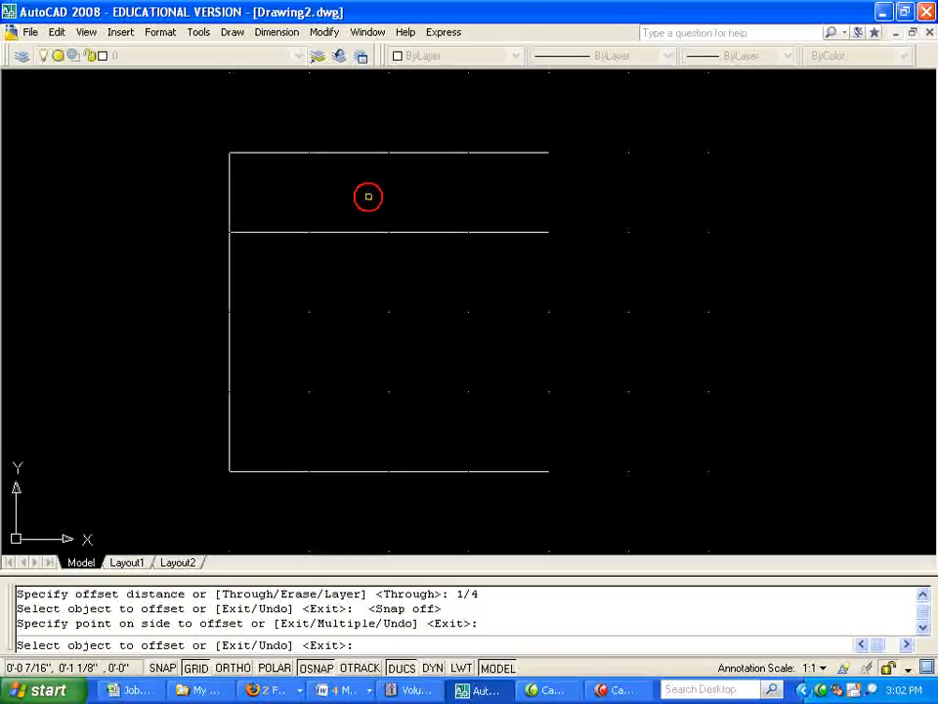
left_click(368, 472)
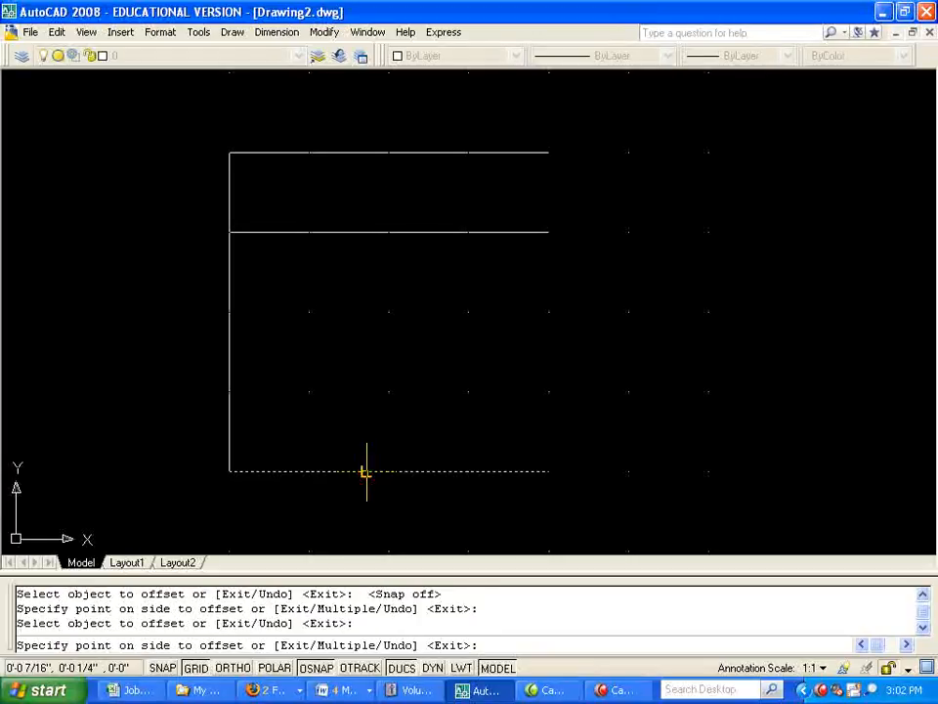
left_click(328, 356)
Step: Offset the left vertical line 1/4 inch to the right and finish the offset
left_click(230, 334)
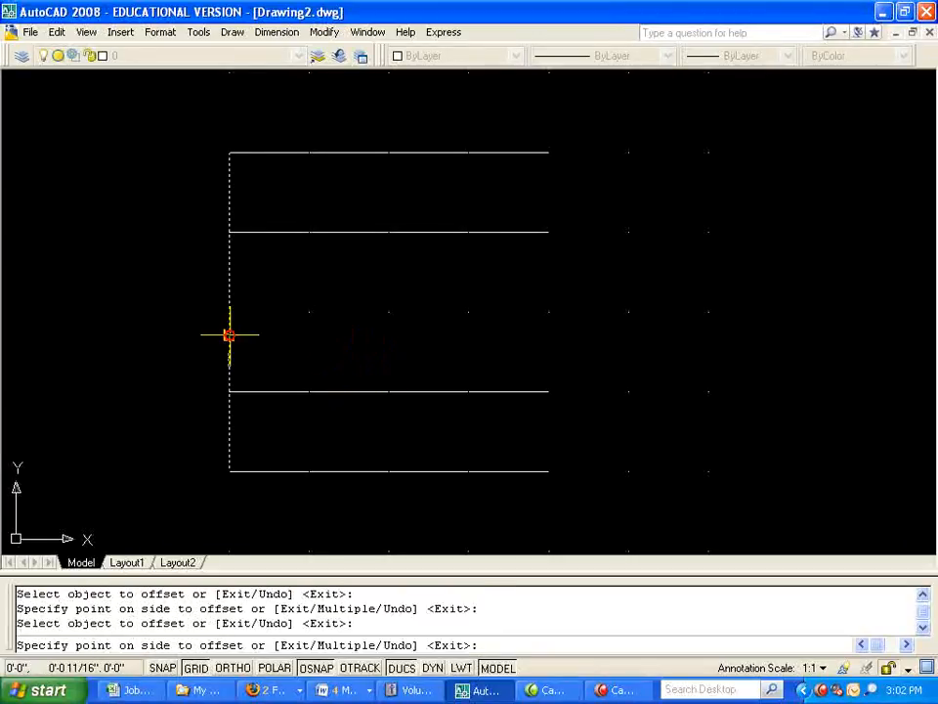
left_click(311, 338)
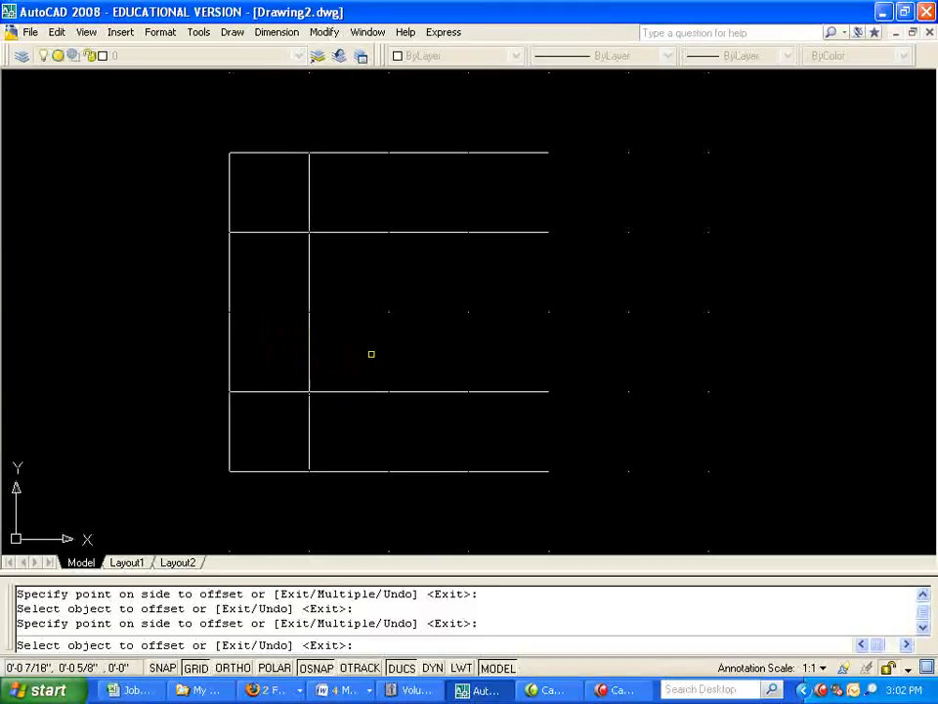
key("Return")
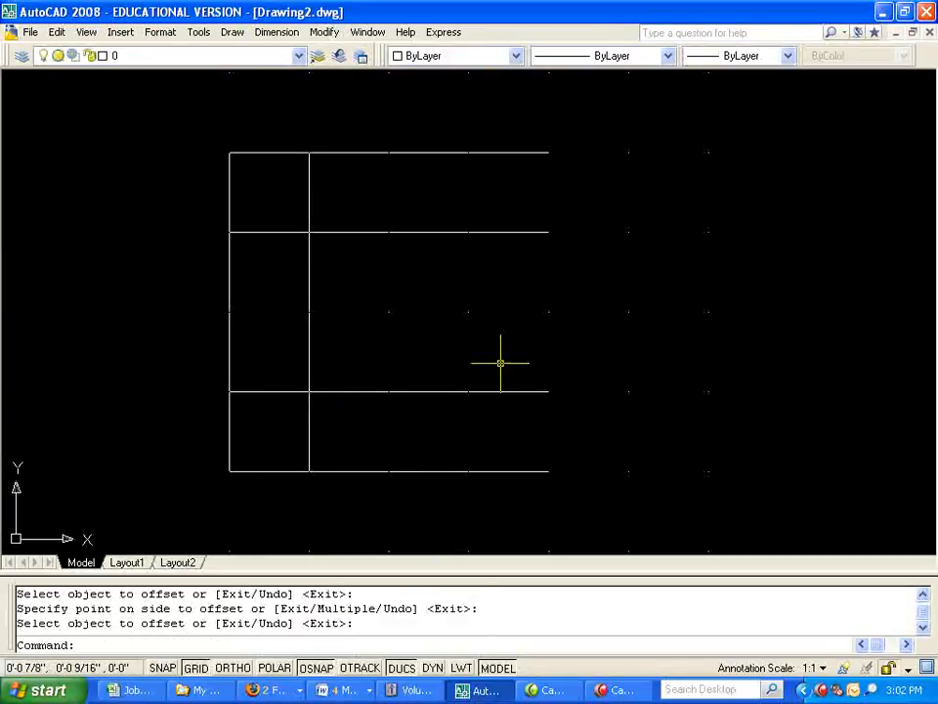
Step: Draw a vertical line from the right end of the top line to the right end of the bottom line, closing the square
type("l")
key("Return")
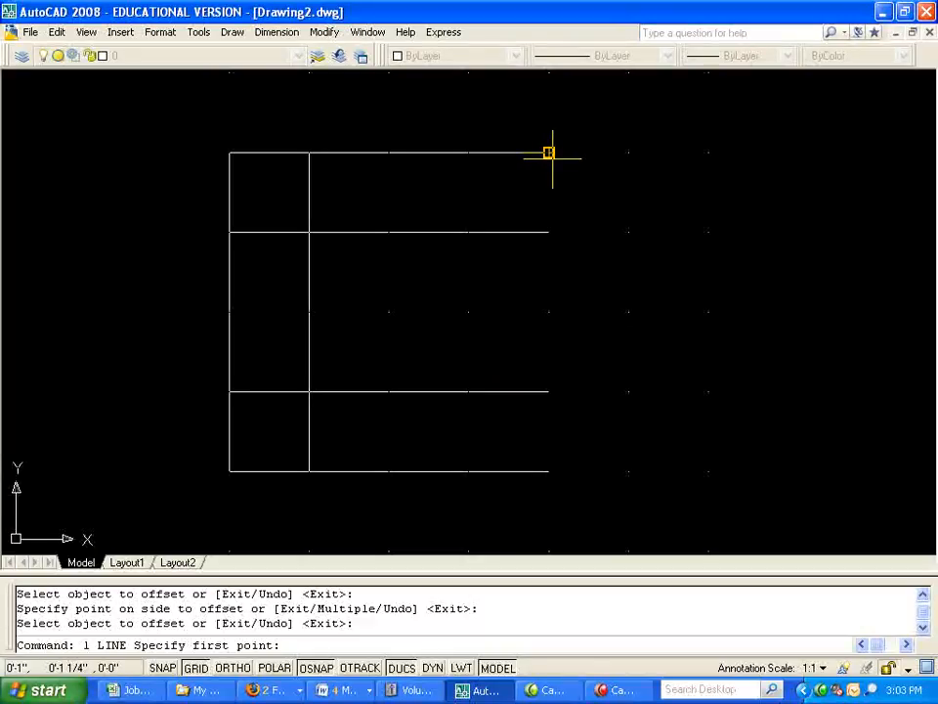
left_click(550, 154)
left_click(550, 470)
key("Return")
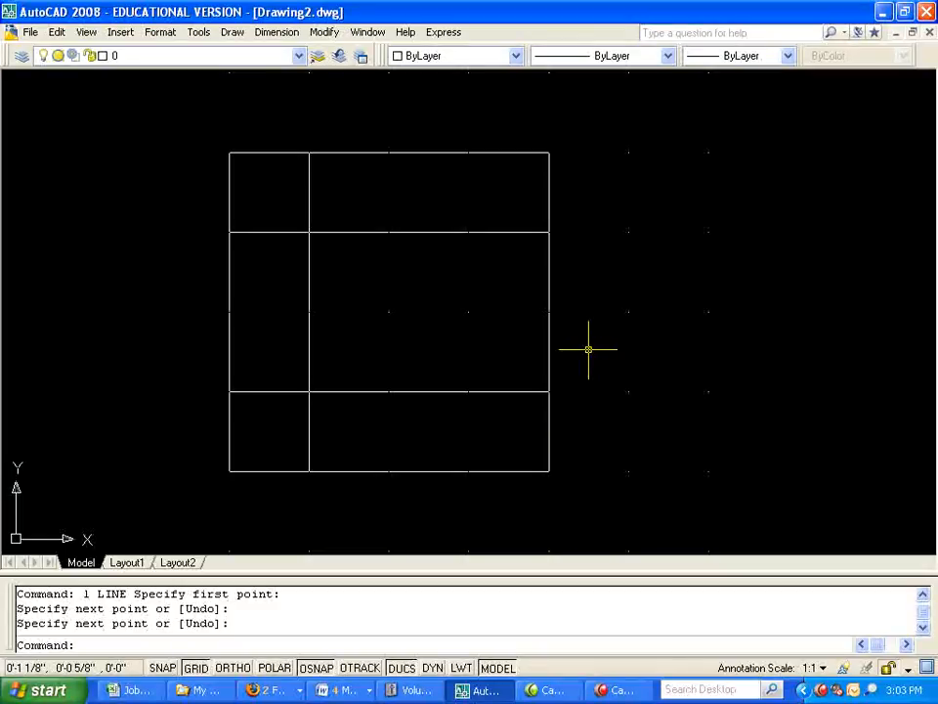
Step: Offset the two inner horizontal lines 1/8 inch toward the middle of the square
type("offset")
key("Return")
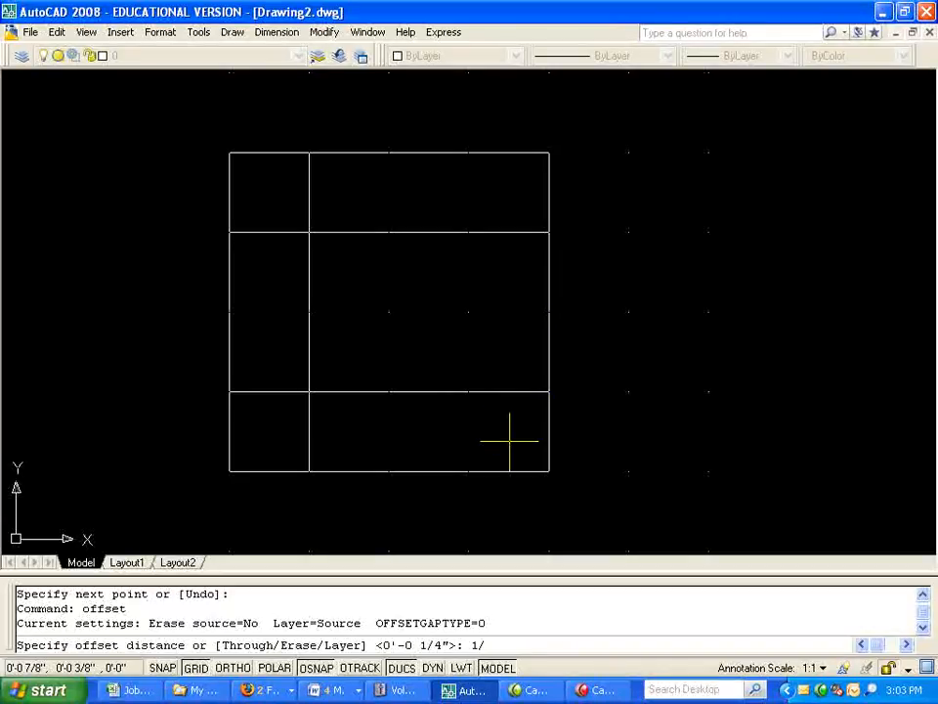
type("1/8")
key("Return")
left_click(429, 232)
left_click(413, 375)
left_click(408, 392)
left_click(411, 341)
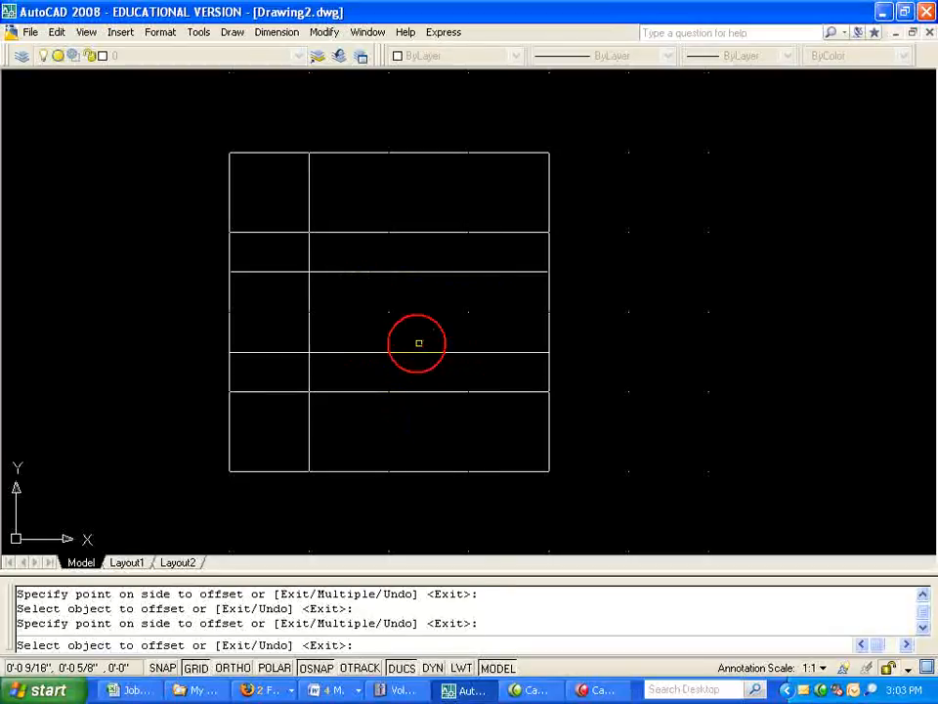
key("Return")
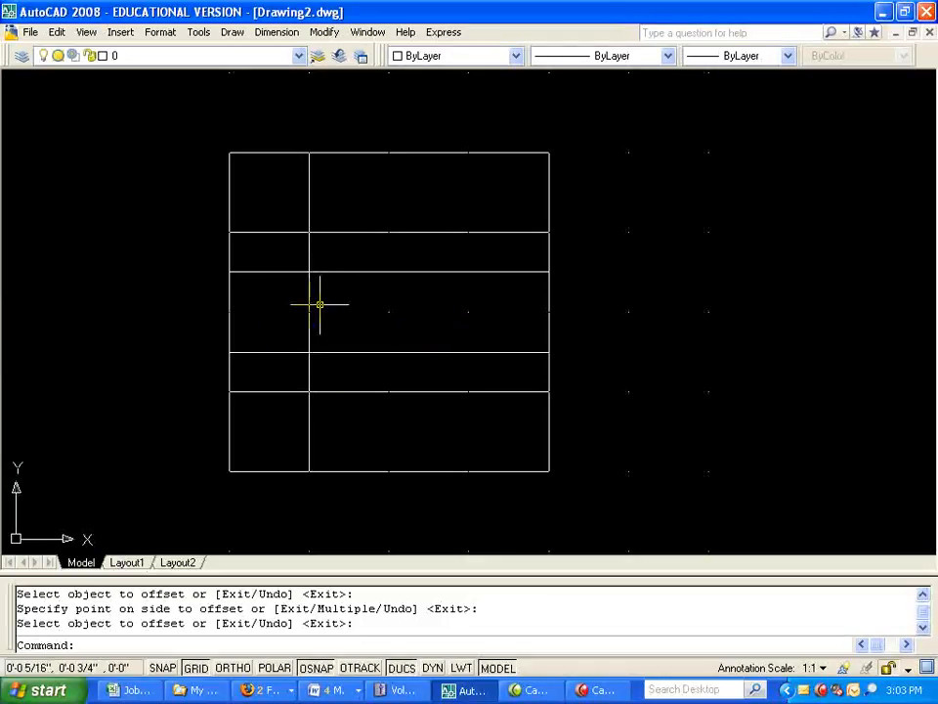
key("Escape")
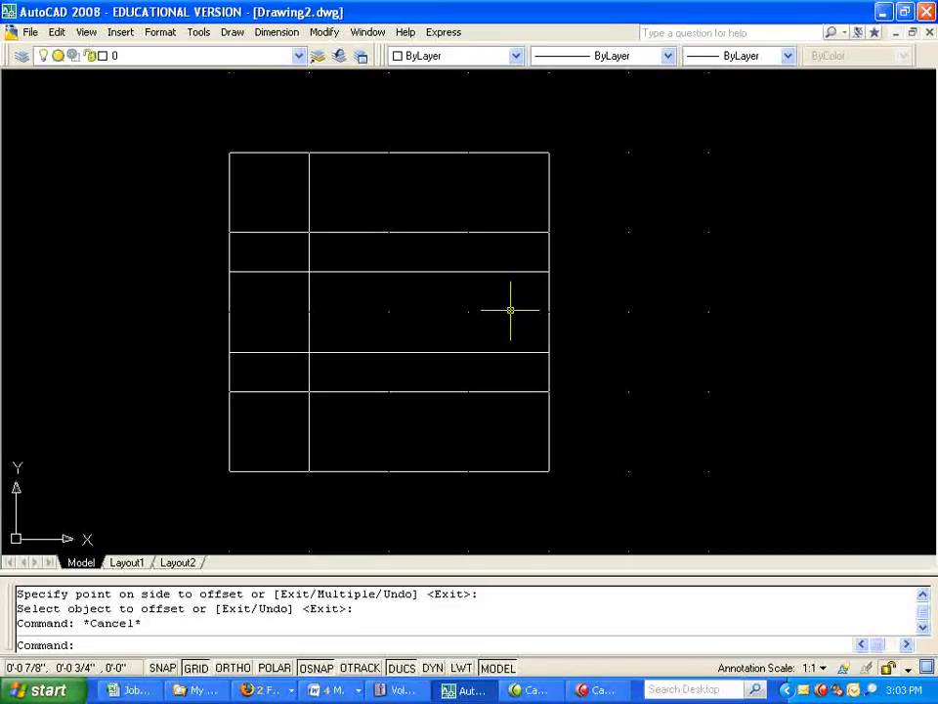
Step: Offset the two innermost horizontal lines 1/16 inch outward to form a centre line within each 1/8-inch band
type("offset")
key("Return")
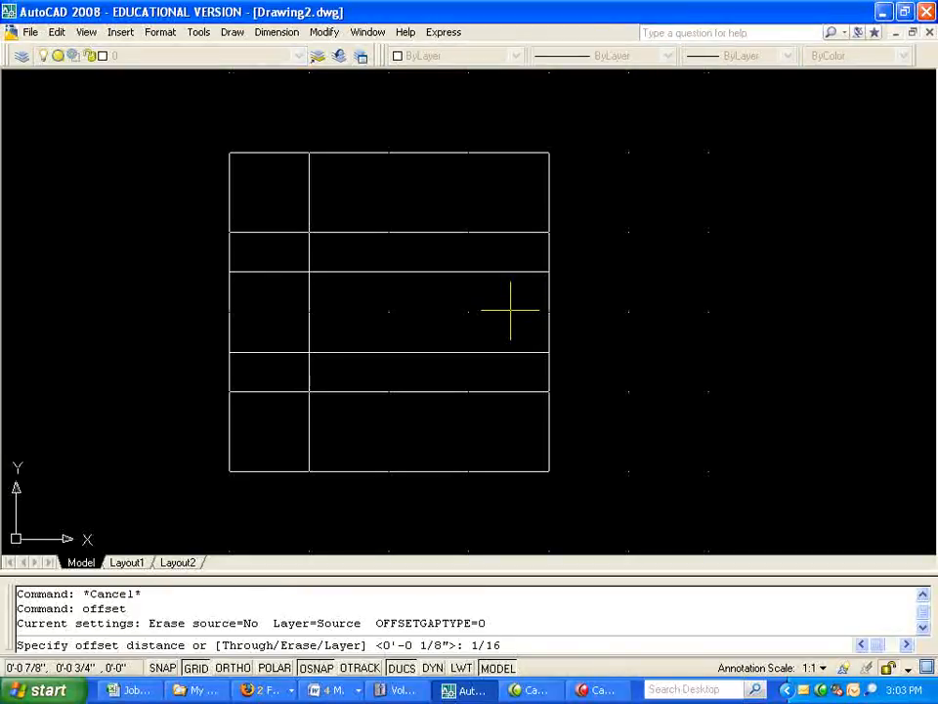
key("Return")
left_click(438, 270)
left_click(438, 248)
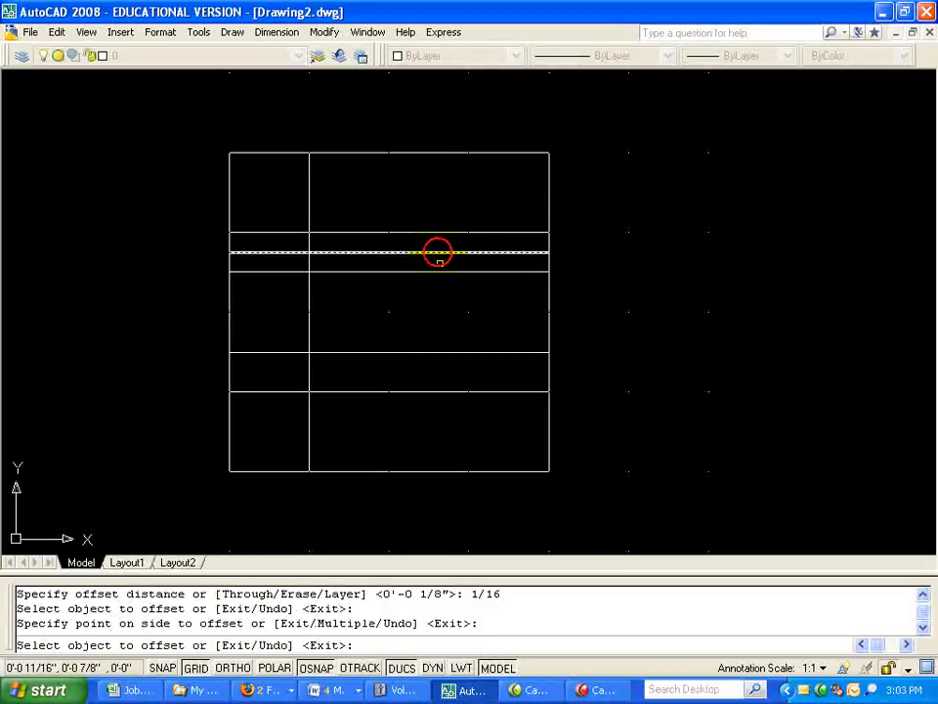
left_click(427, 359)
left_click(426, 357)
left_click(425, 354)
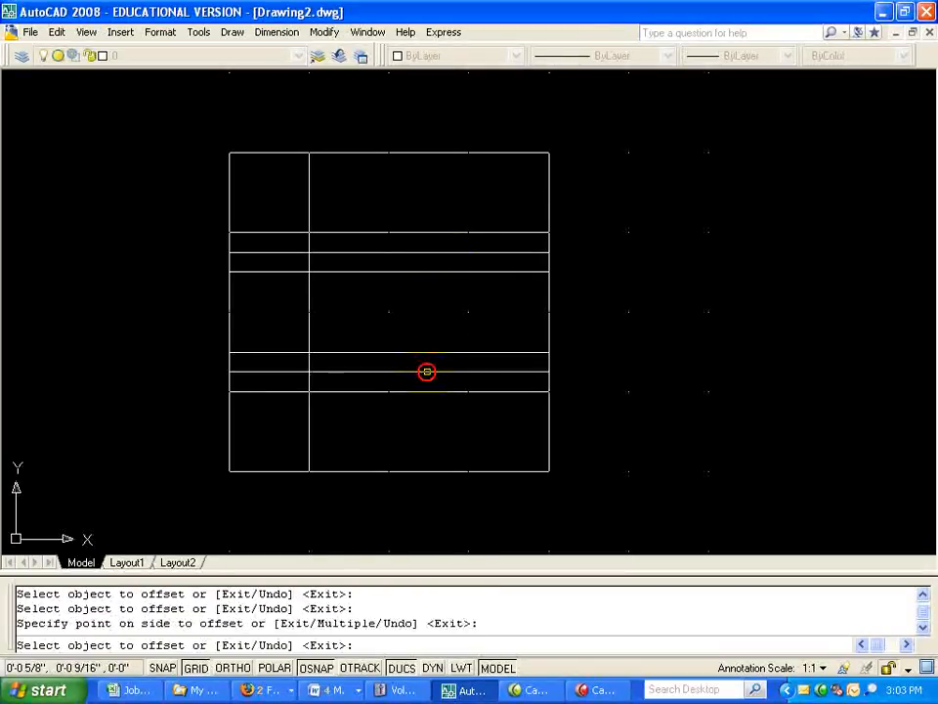
left_click(432, 374)
key("Return")
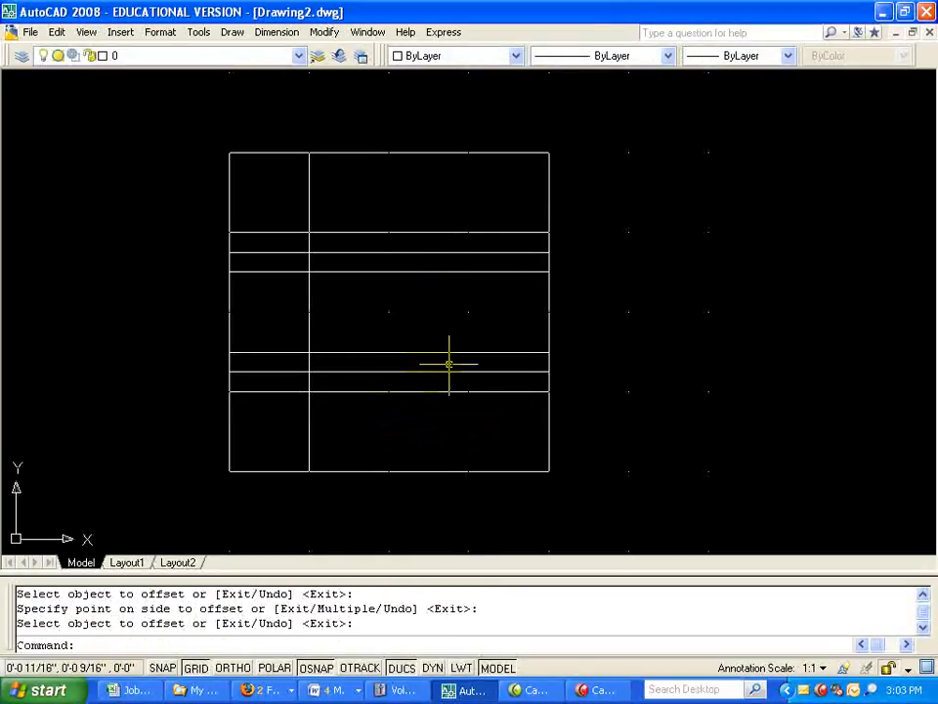
key("Return")
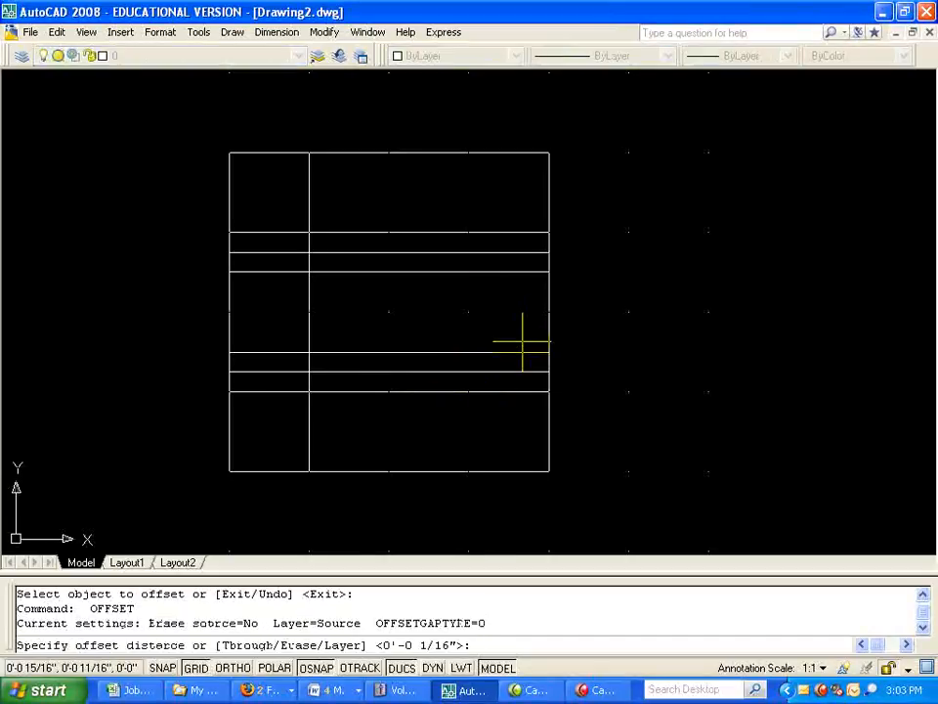
key("Return")
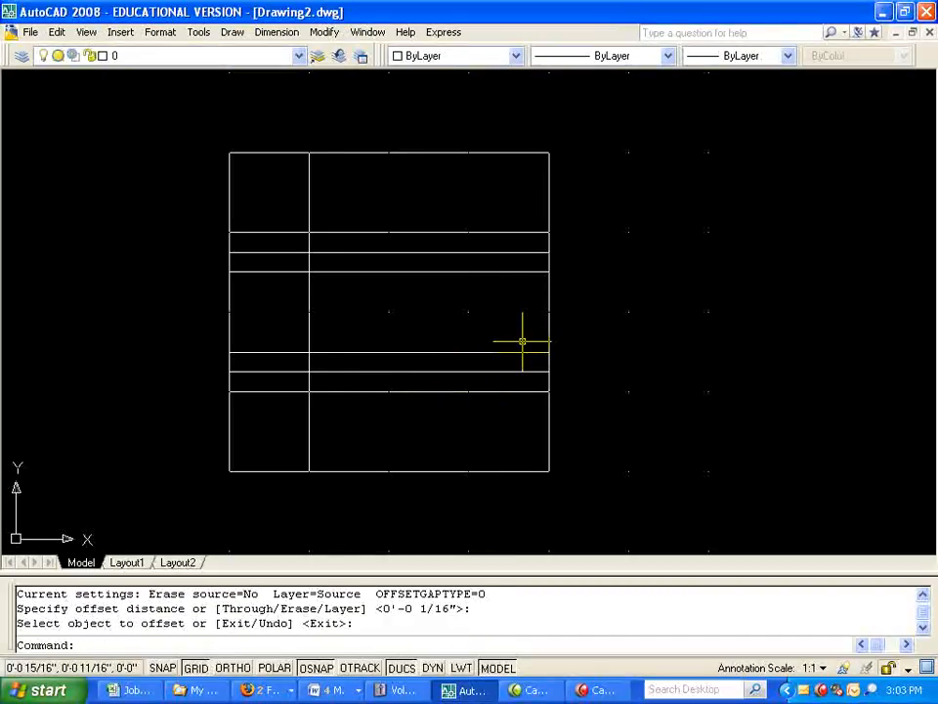
Step: Offset the right vertical edge of the square 5/16 inch to the left
type("offset")
key("Return")
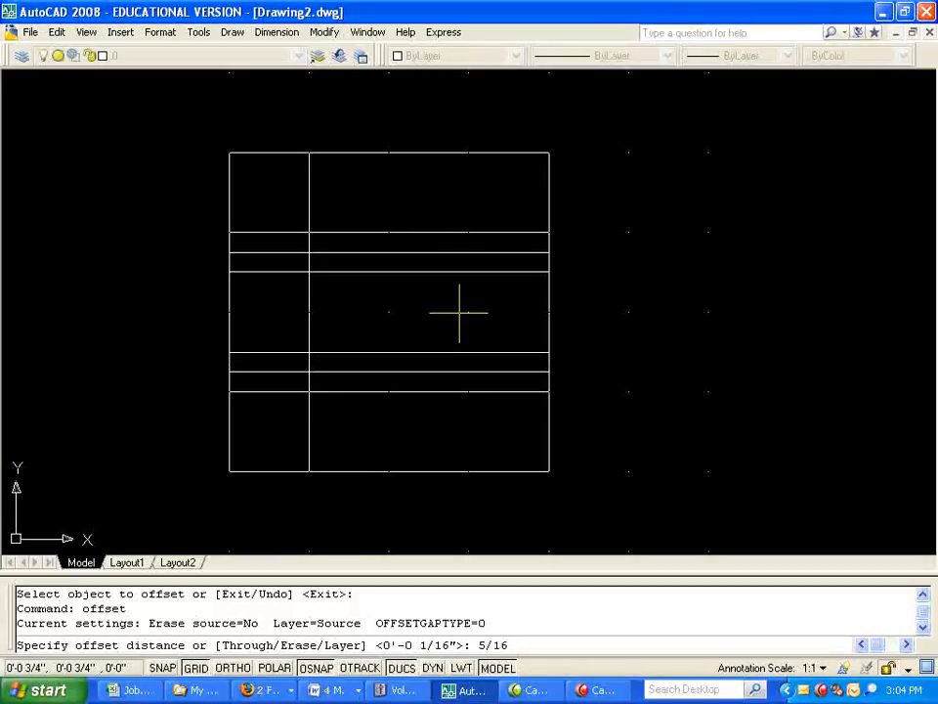
key("Return")
left_click(549, 310)
left_click(495, 303)
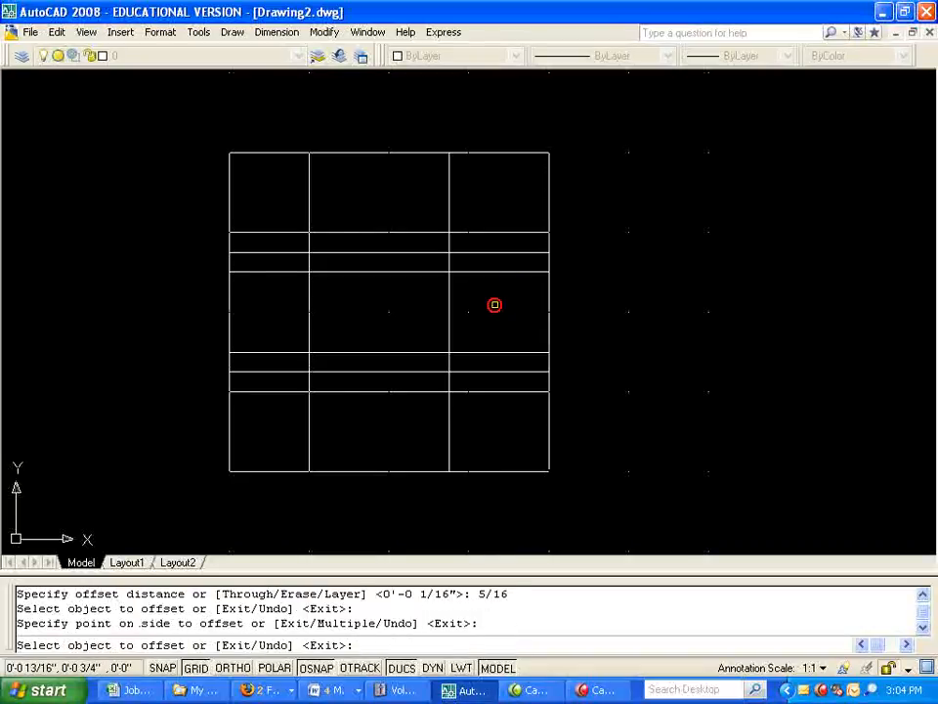
key("Return")
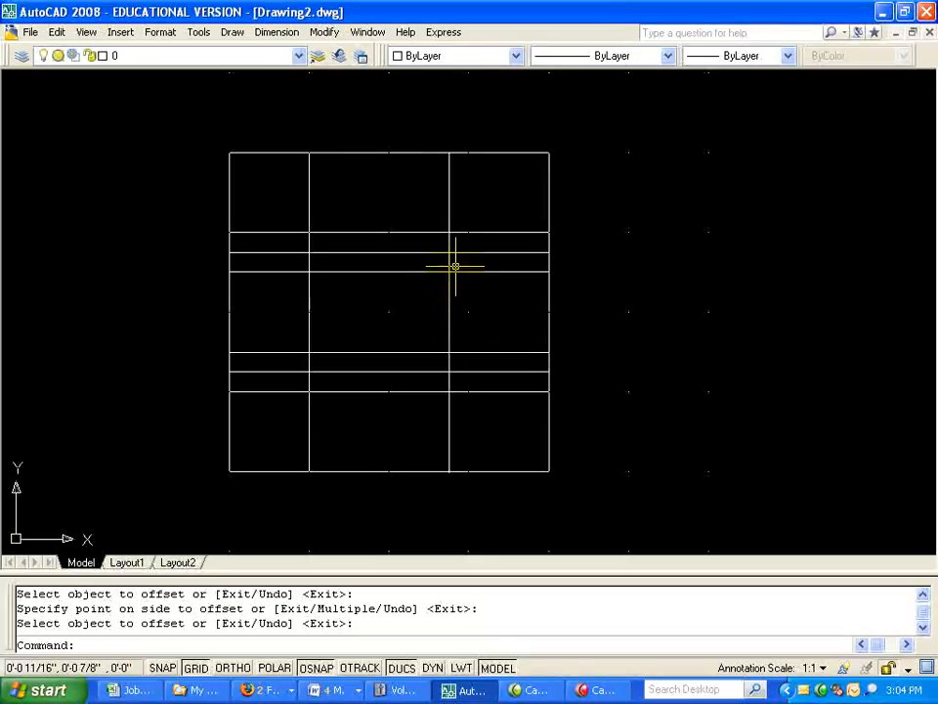
type("c")
key("Return")
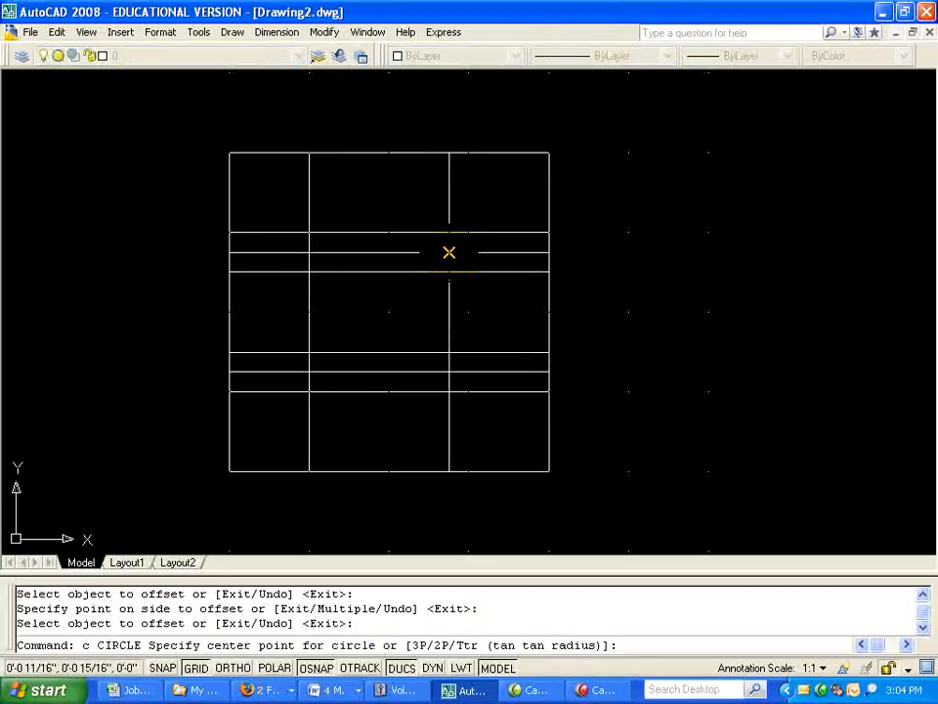
key("Escape")
type("c")
key("Return")
key("Escape")
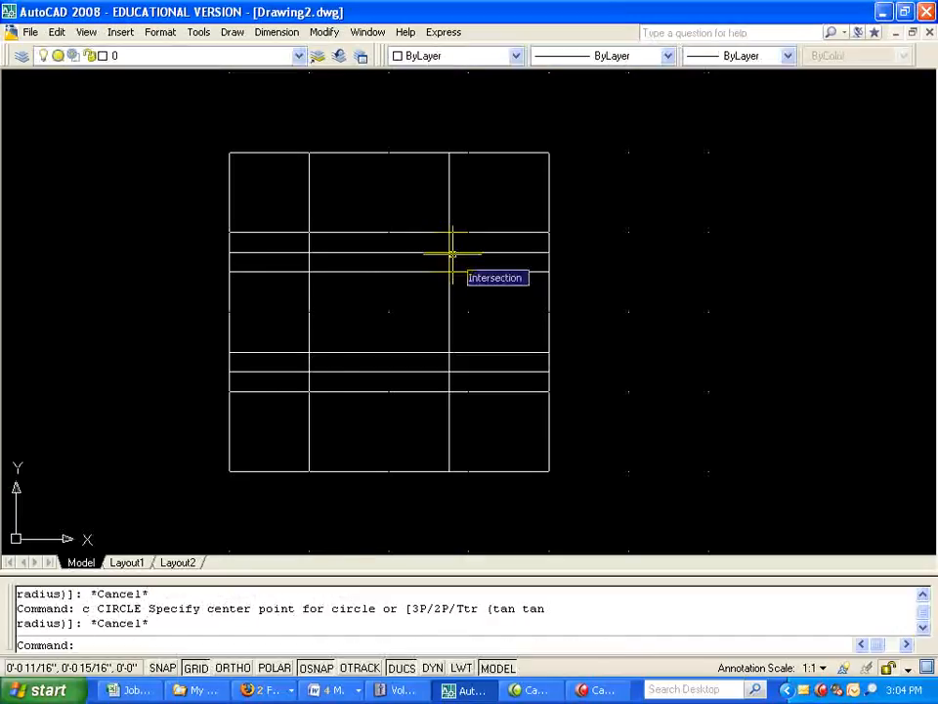
Step: Draw a circle centred where the 5/16-inch offset line crosses the upper band's centre line, with its radius reaching the band's upper edge
type("circle")
key("Return")
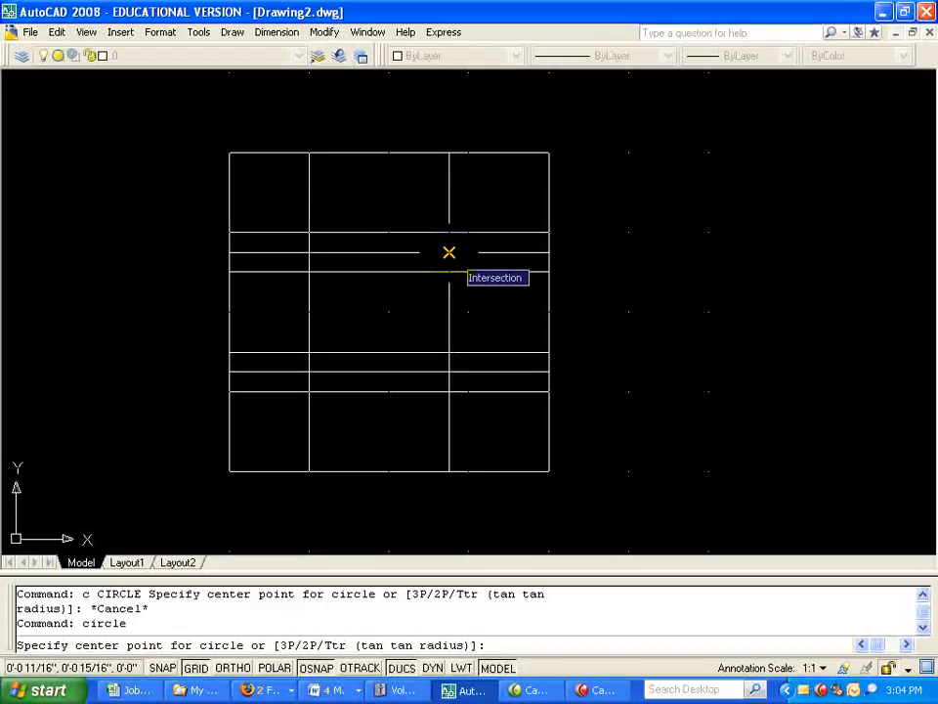
left_click(449, 253)
left_click(449, 232)
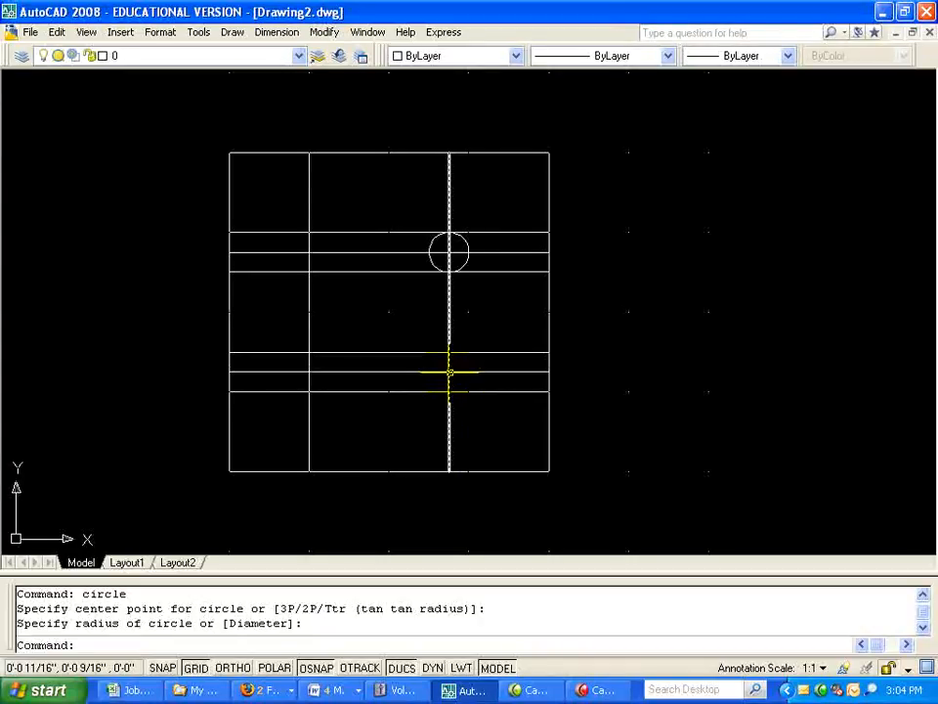
Step: Draw a circle of 1/16-inch radius centred where the 5/16-inch offset line crosses the lower band's centre line
key("Return")
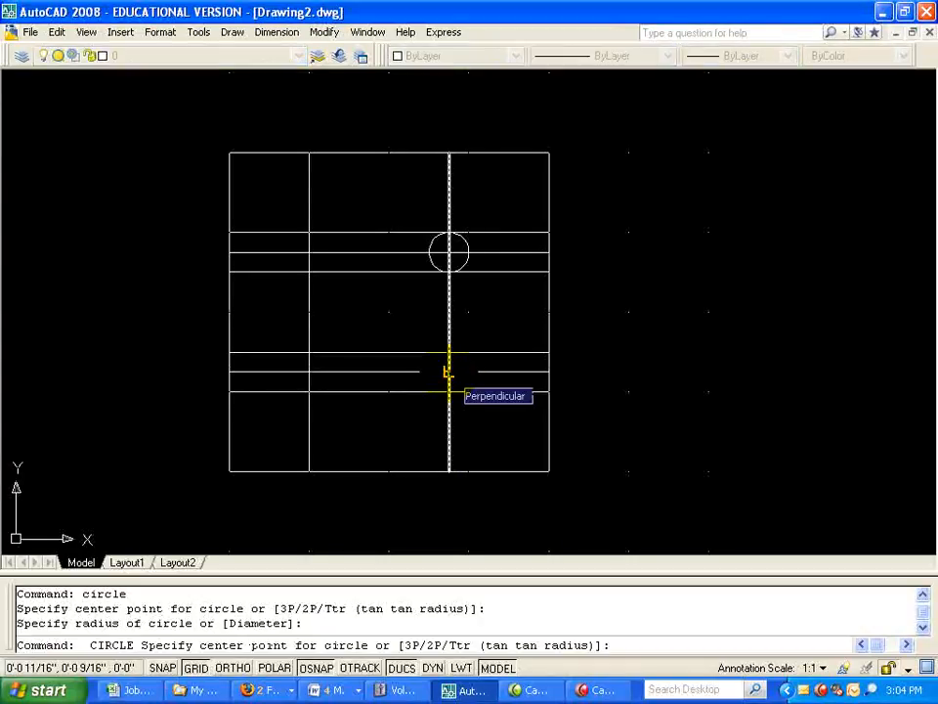
left_click(448, 371)
key("Return")
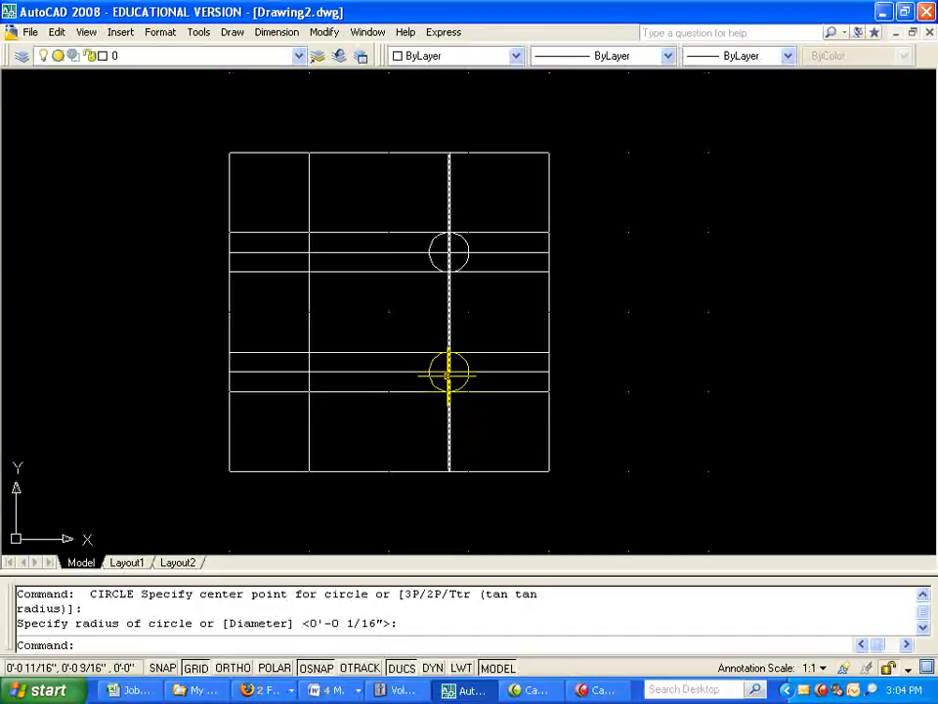
Step: Draw two large circles concentric with the lower and upper small circles, each with its radius reaching the square's right edge
key("Return")
left_click(448, 371)
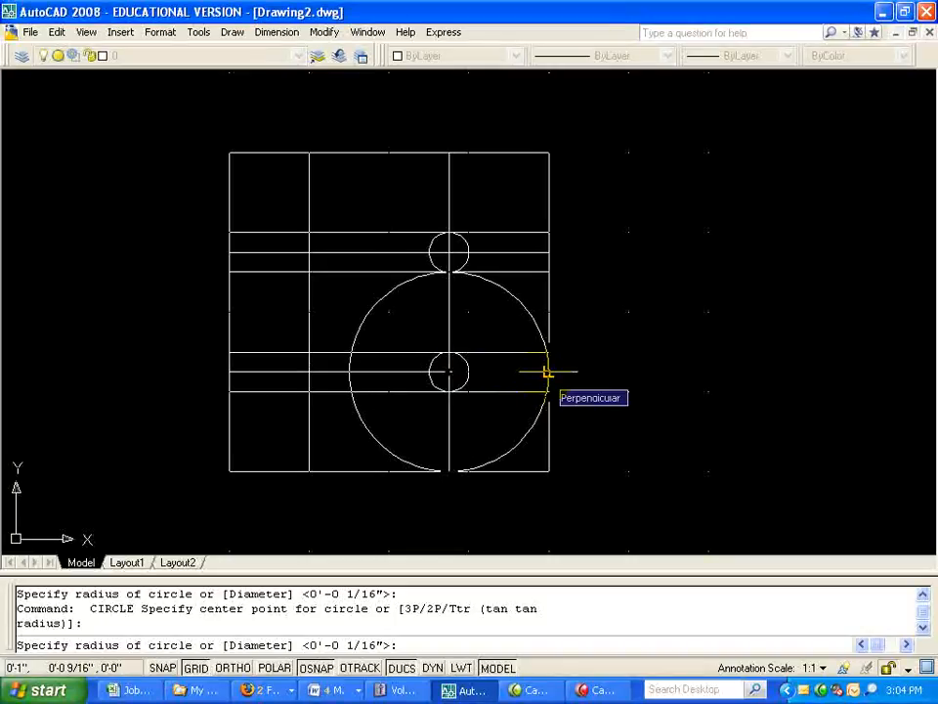
left_click(547, 372)
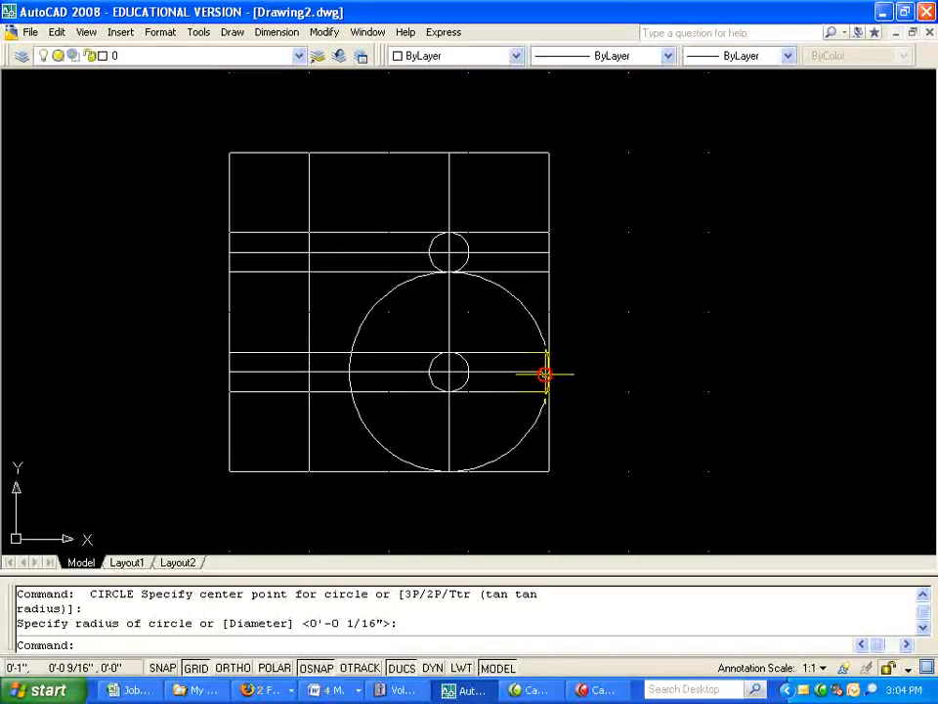
type("c")
key("Return")
left_click(448, 254)
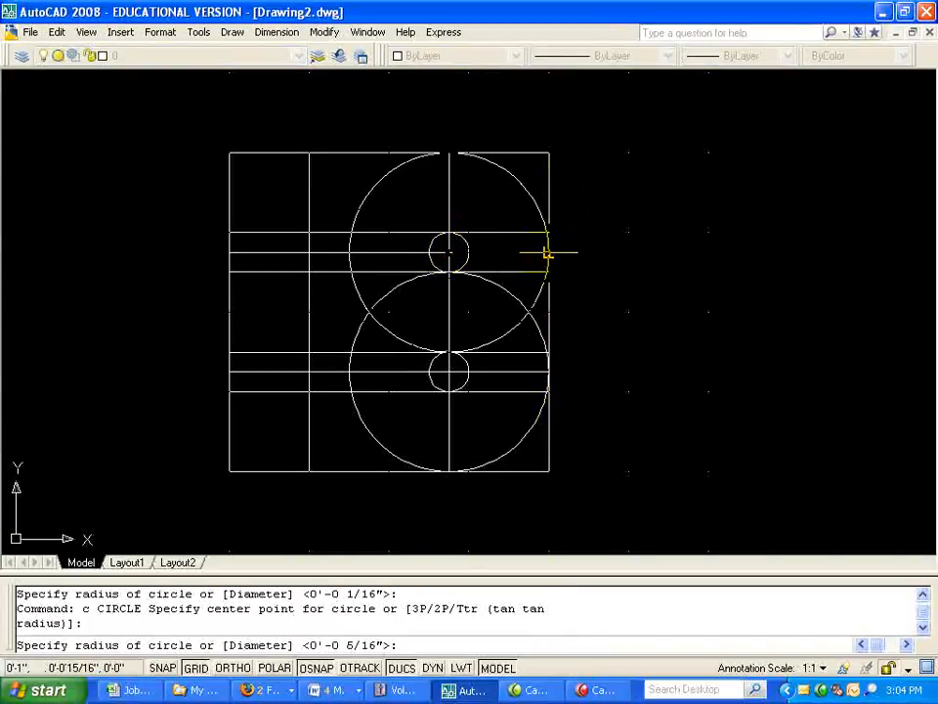
key("Escape")
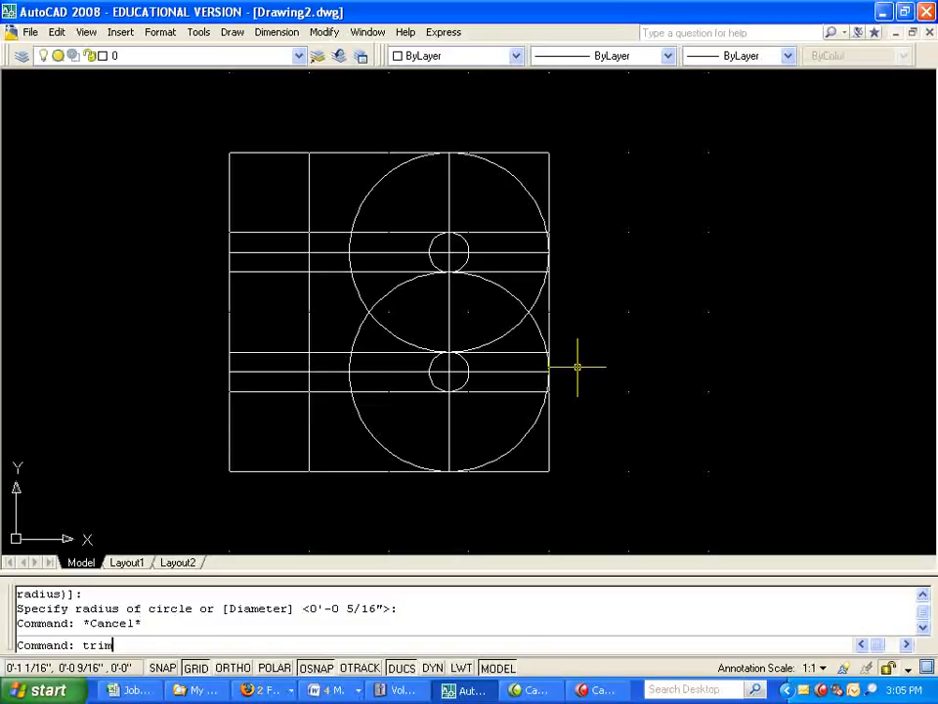
Step: Trim the left inner vertical line outside the two bands and the band edges left of it, with lines and large circles as cutting edges
key("Return")
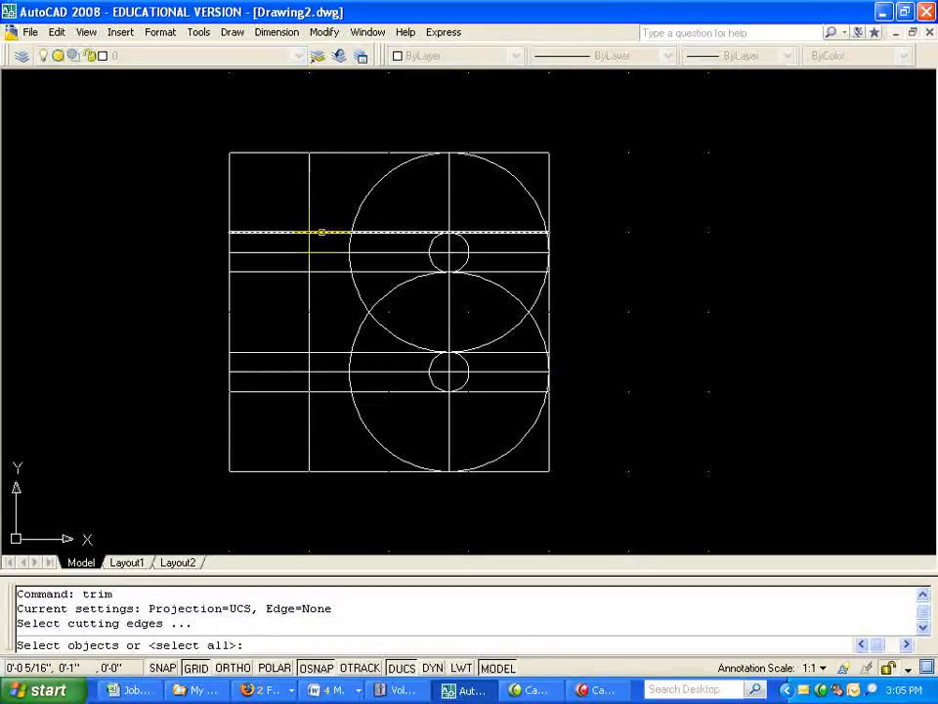
left_click(316, 232)
left_click(309, 242)
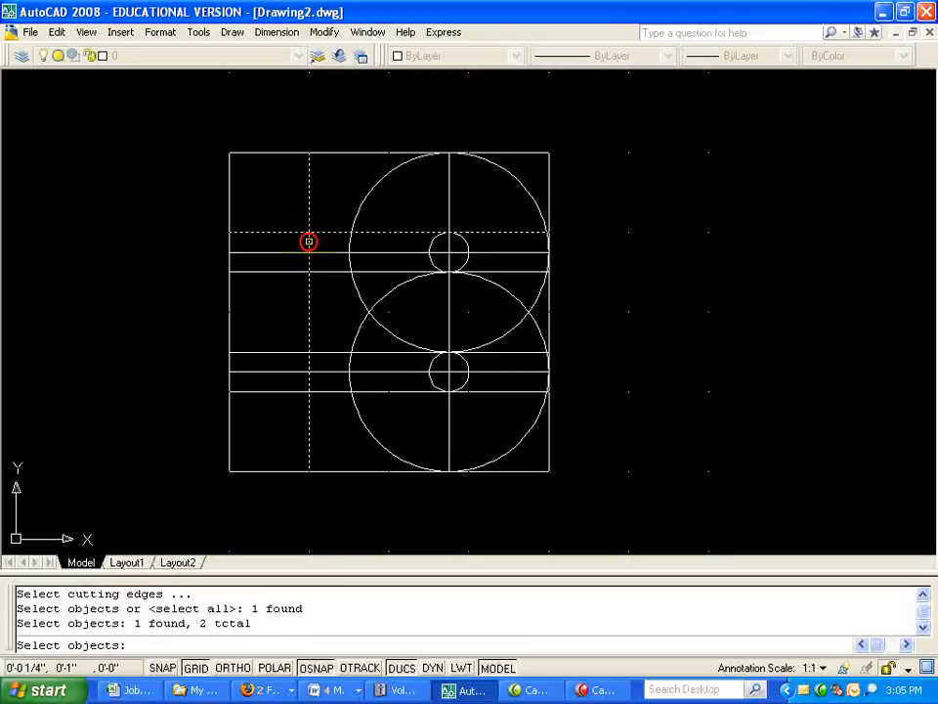
left_click(314, 271)
left_click(314, 352)
left_click(322, 392)
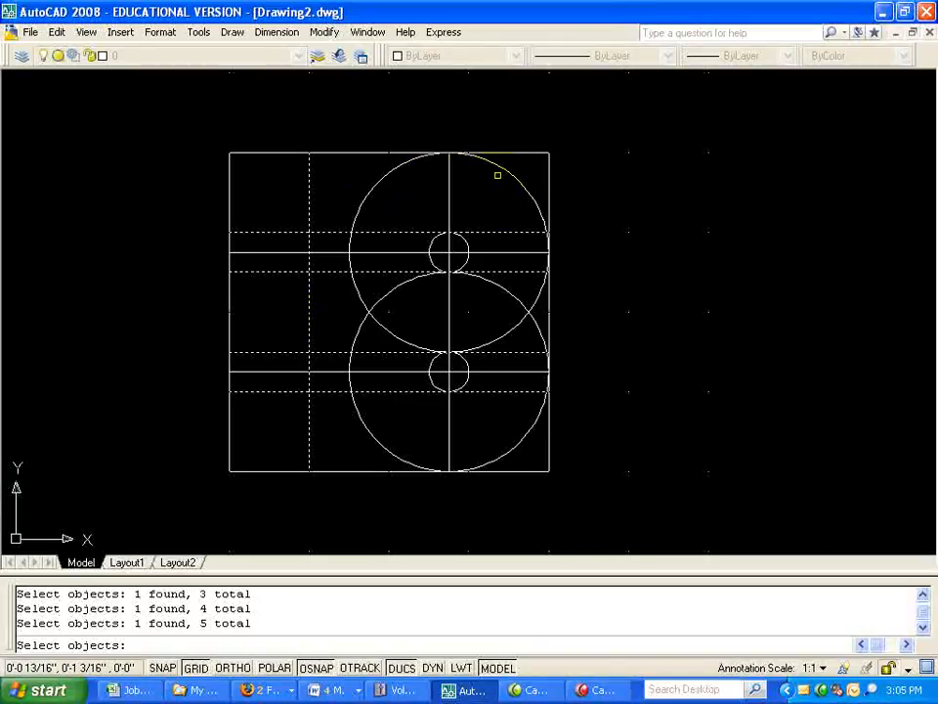
left_click(519, 186)
left_click(504, 456)
left_click(398, 470)
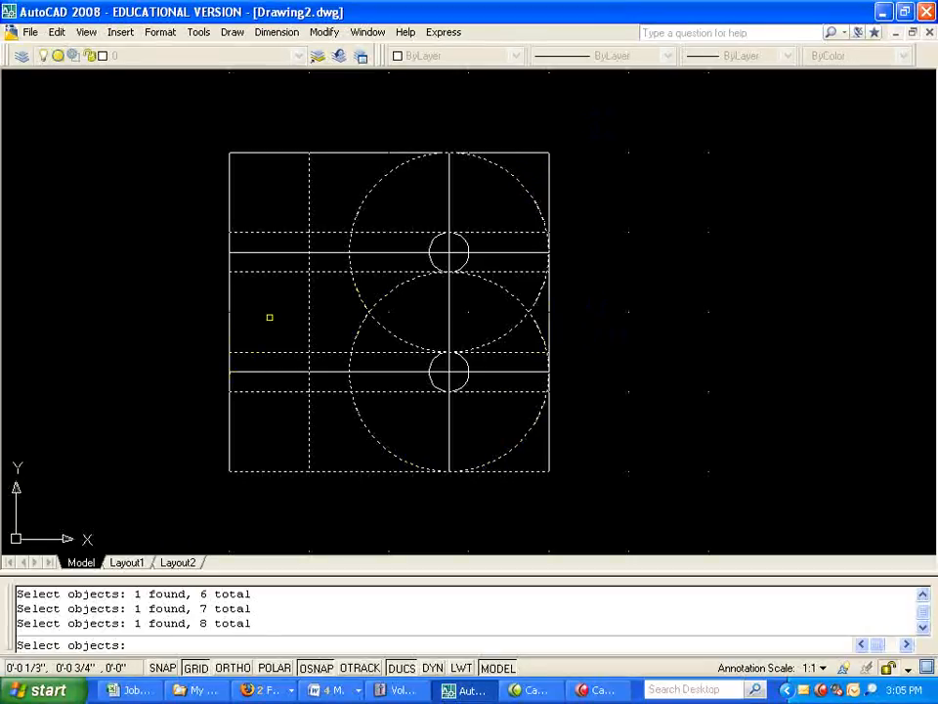
left_click(346, 154)
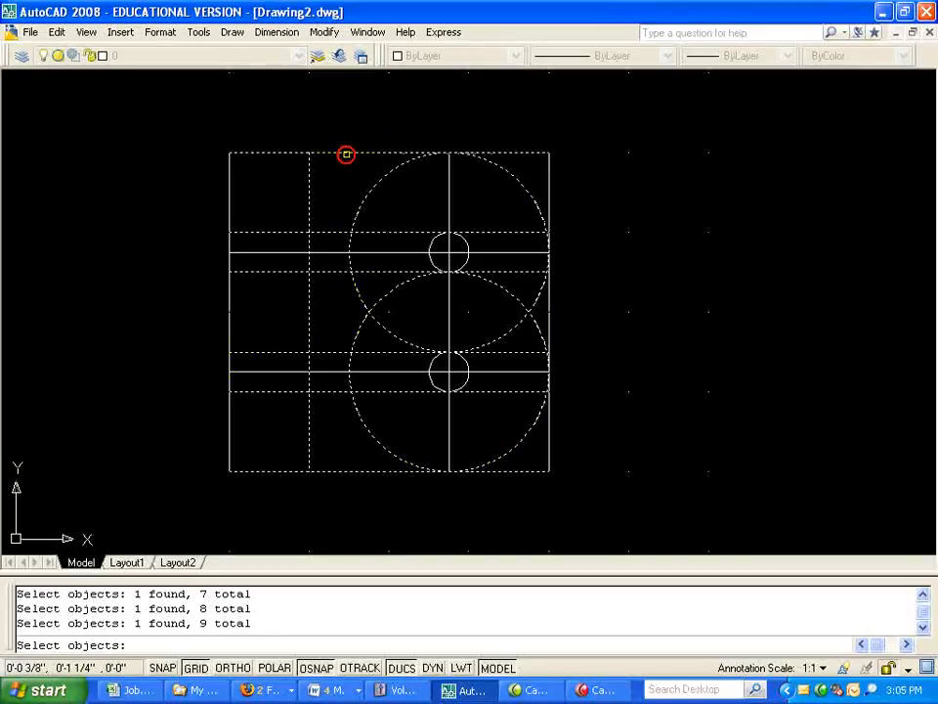
key("Return")
left_click(308, 205)
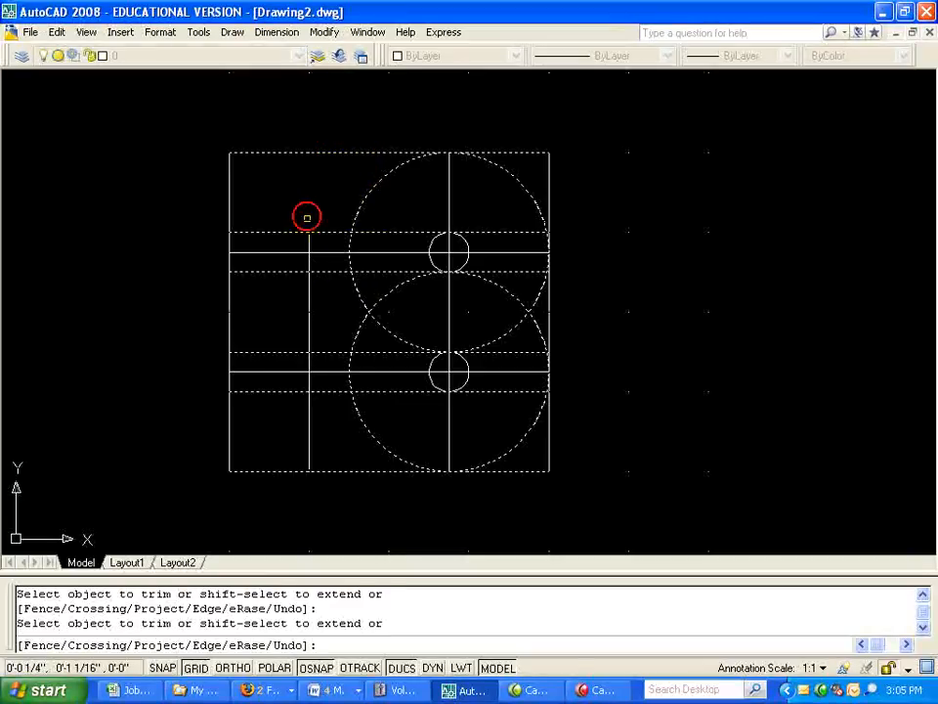
left_click(309, 289)
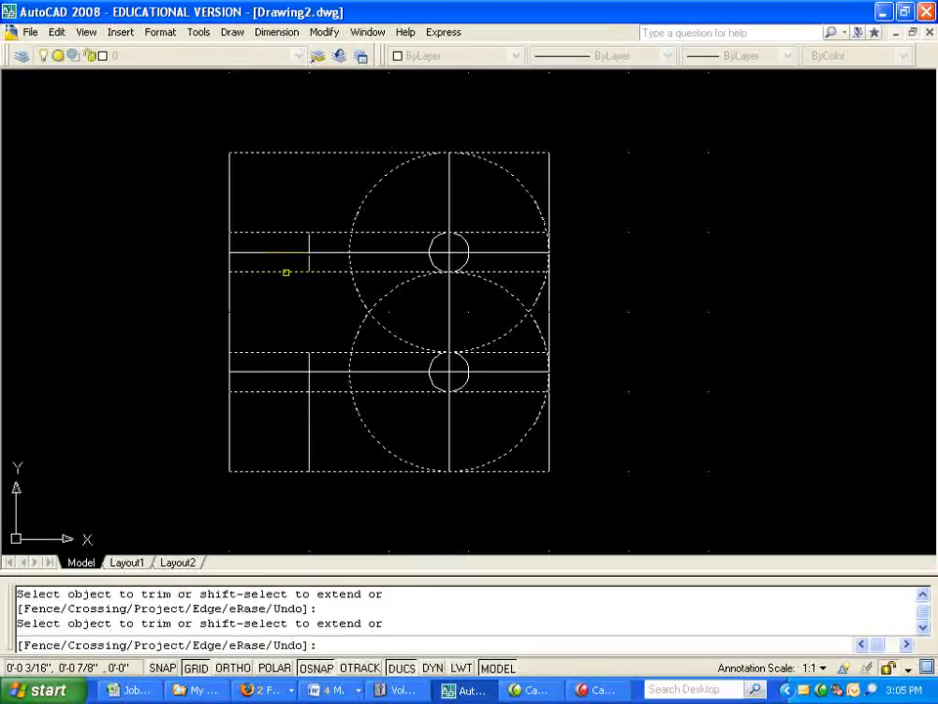
left_click(285, 272)
left_click(283, 231)
left_click(284, 352)
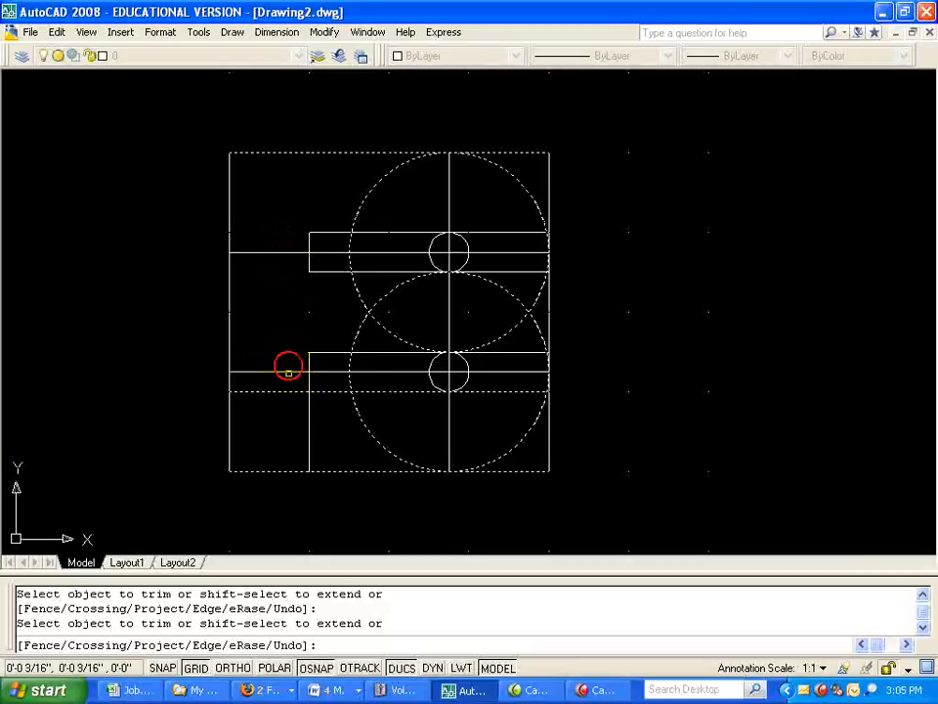
left_click(288, 391)
left_click(315, 413)
Step: Trim the square's top and bottom edges to the right of where they meet the large circles
left_click(505, 152)
left_click(521, 472)
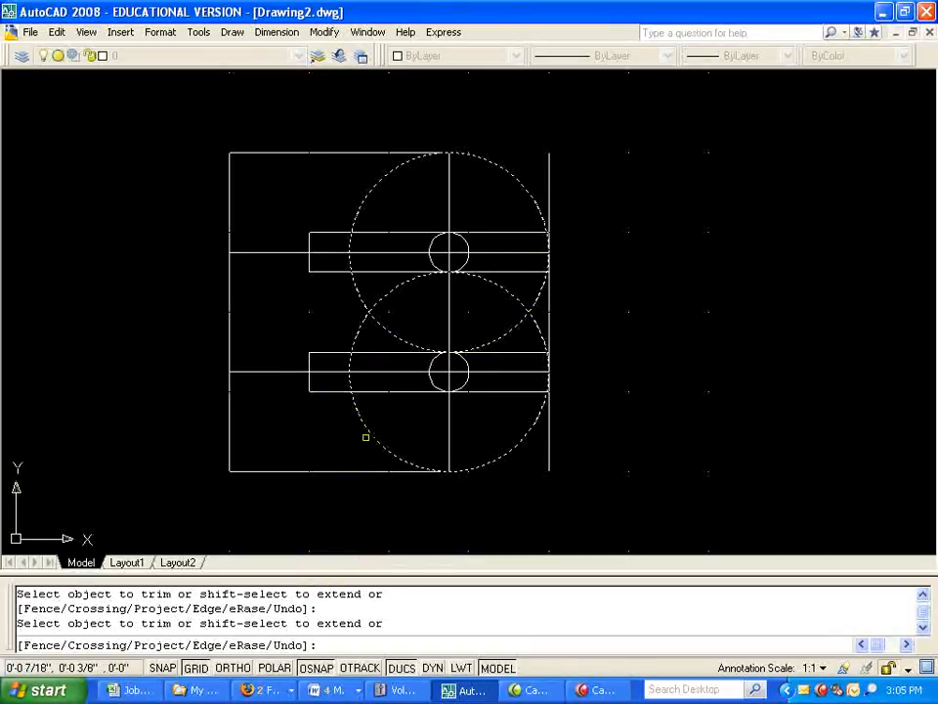
key("Return")
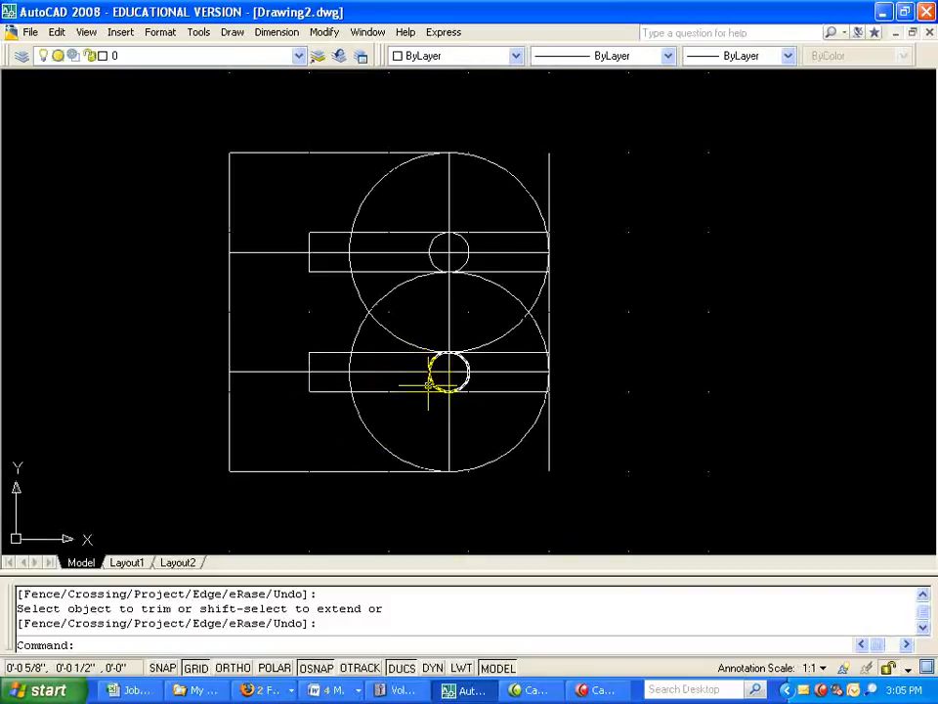
Step: Trim the two large circles against each other and the top and bottom edges, leaving only the right-hand arcs of a B-shaped outline
type("trim")
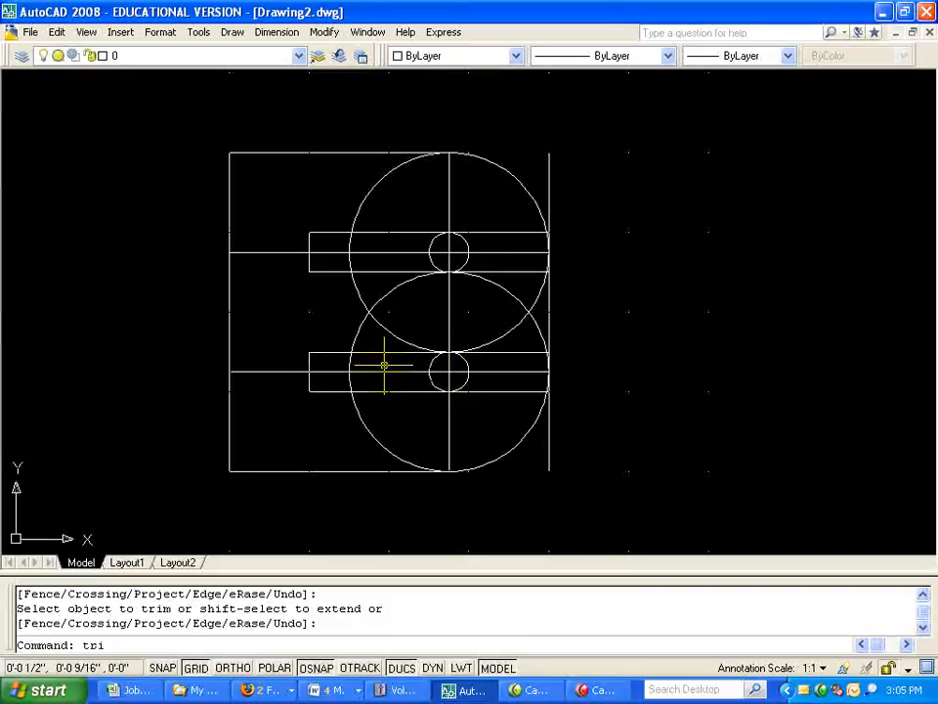
key("Return")
left_click(379, 324)
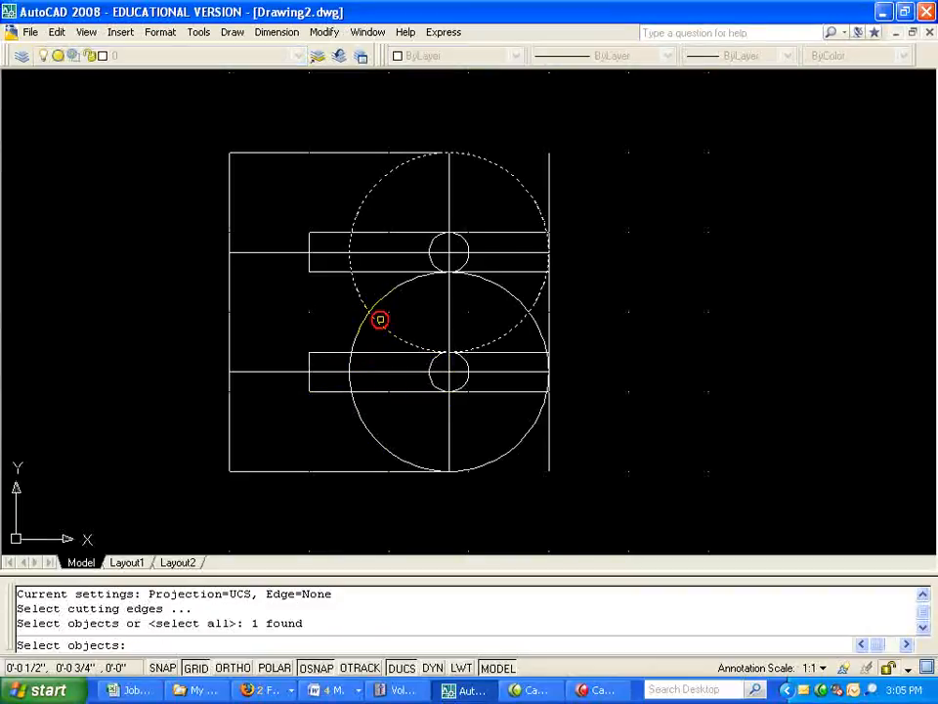
left_click(374, 309)
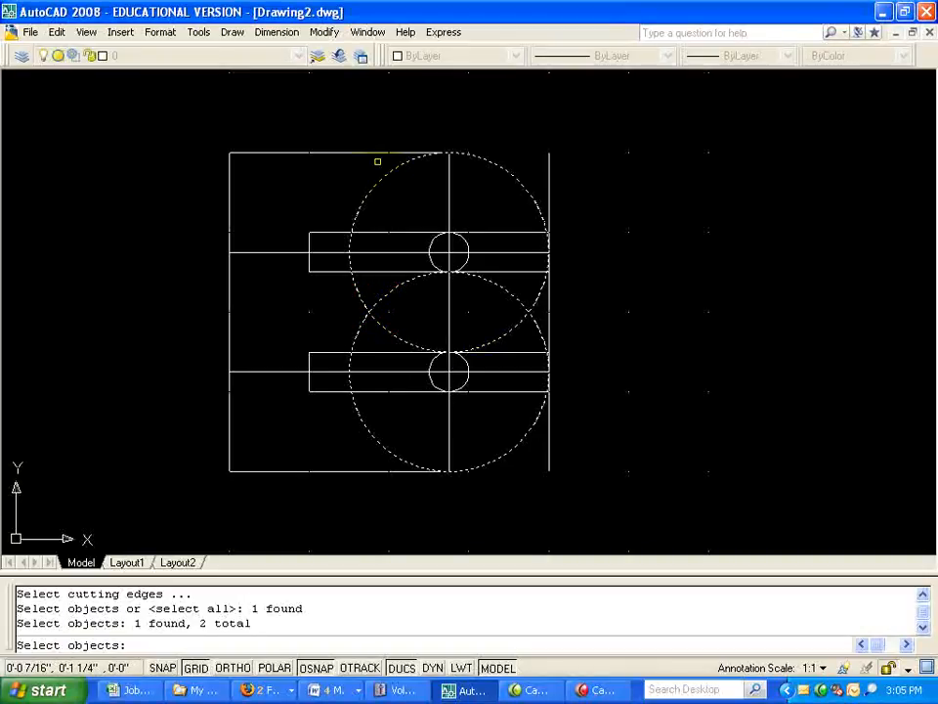
left_click(372, 153)
left_click(391, 470)
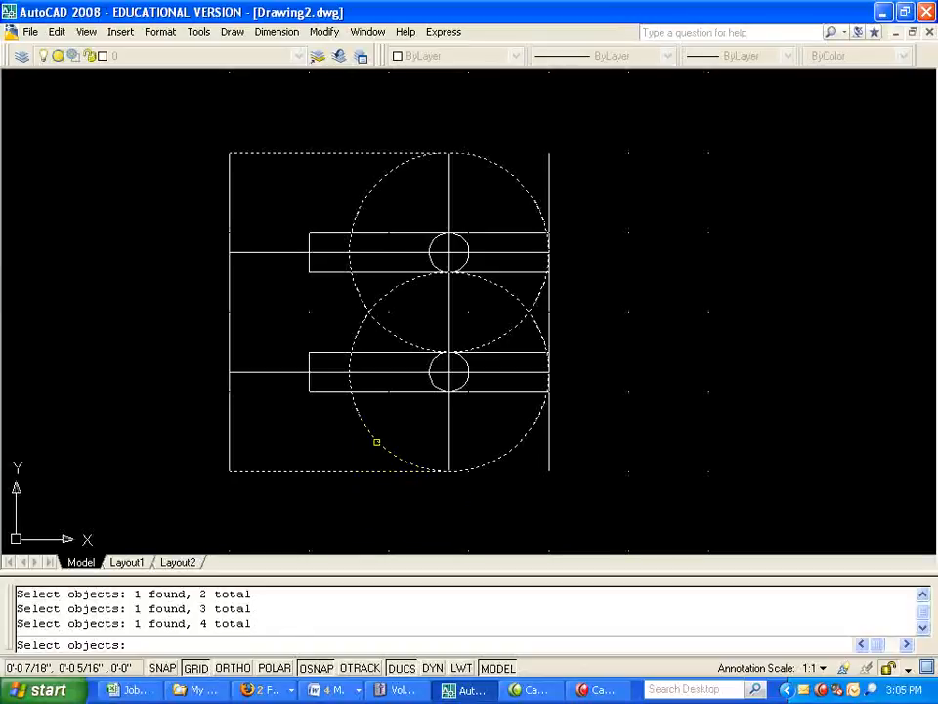
key("Return")
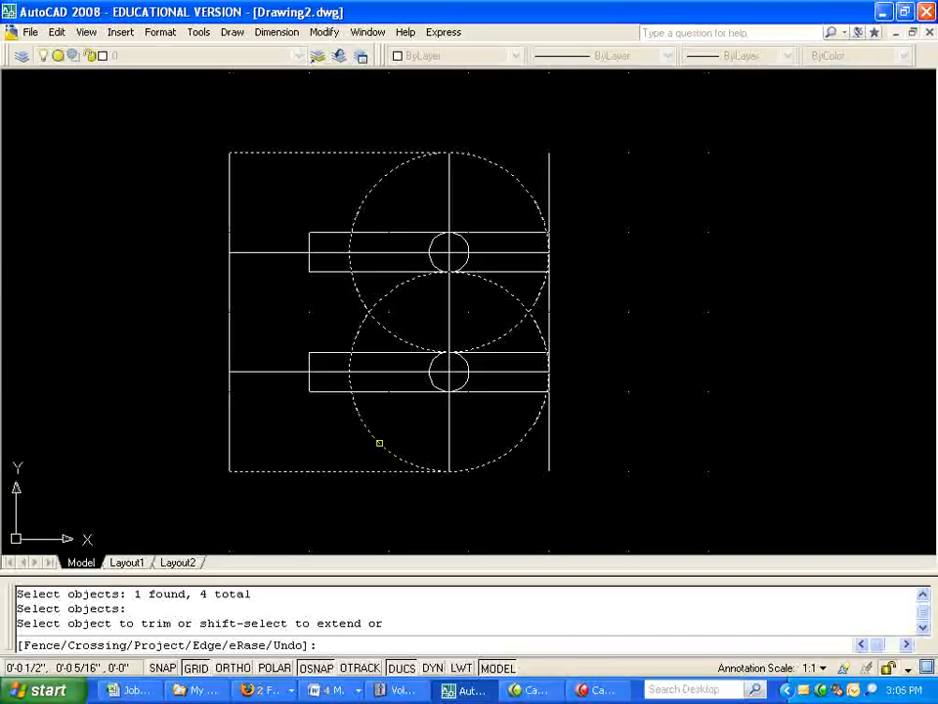
left_click(379, 443)
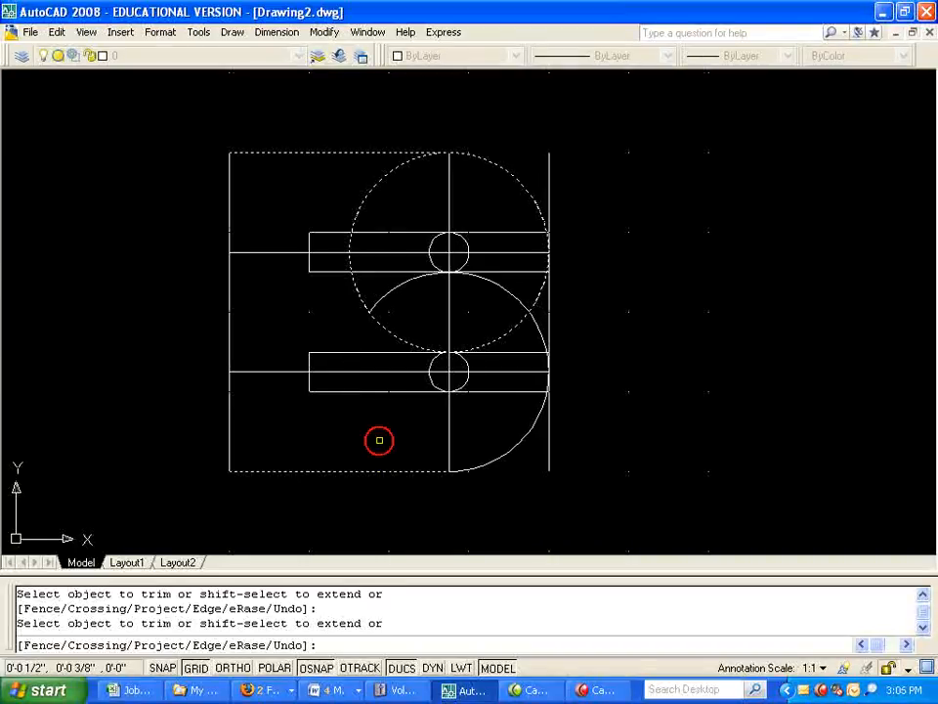
left_click(394, 291)
left_click(388, 293)
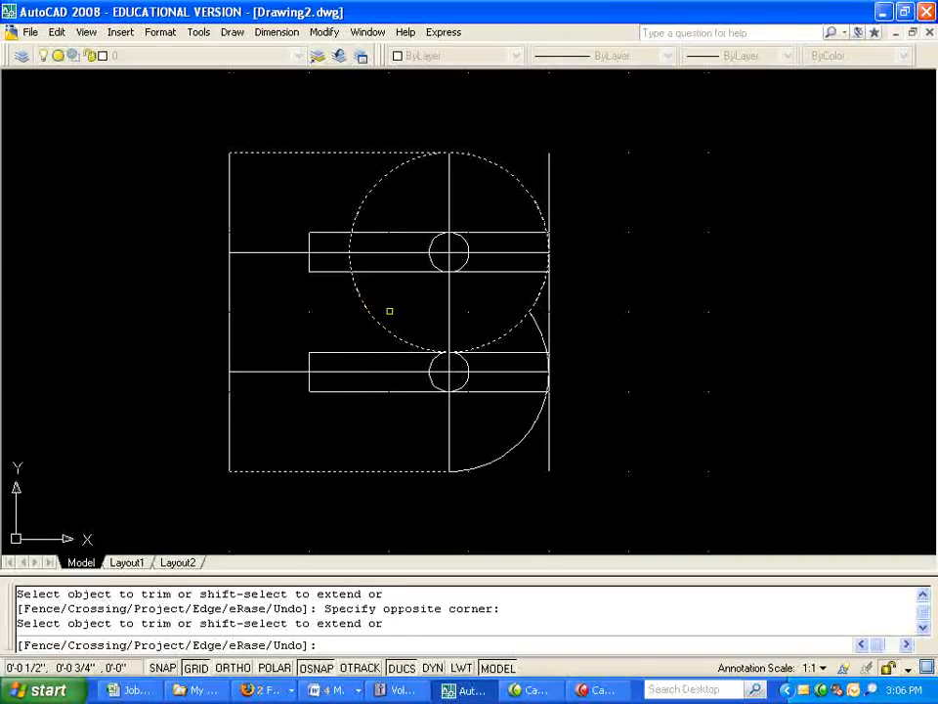
left_click(383, 328)
left_click(362, 199)
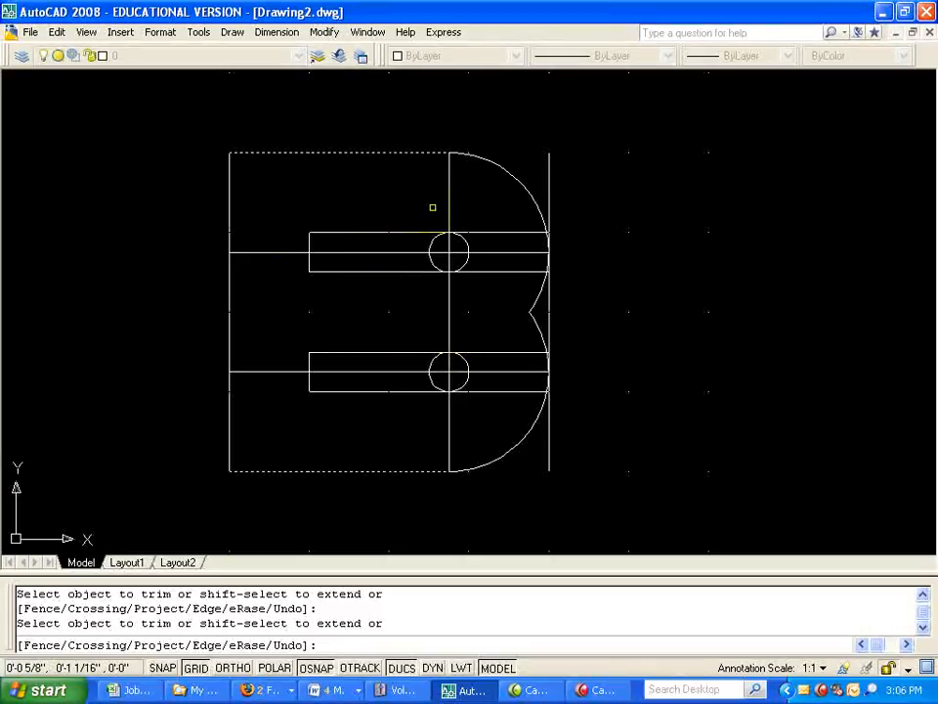
key("Return")
Step: Erase the vertical line through the small circles, both bands' horizontal centre lines and the square's right edge
left_click(448, 205)
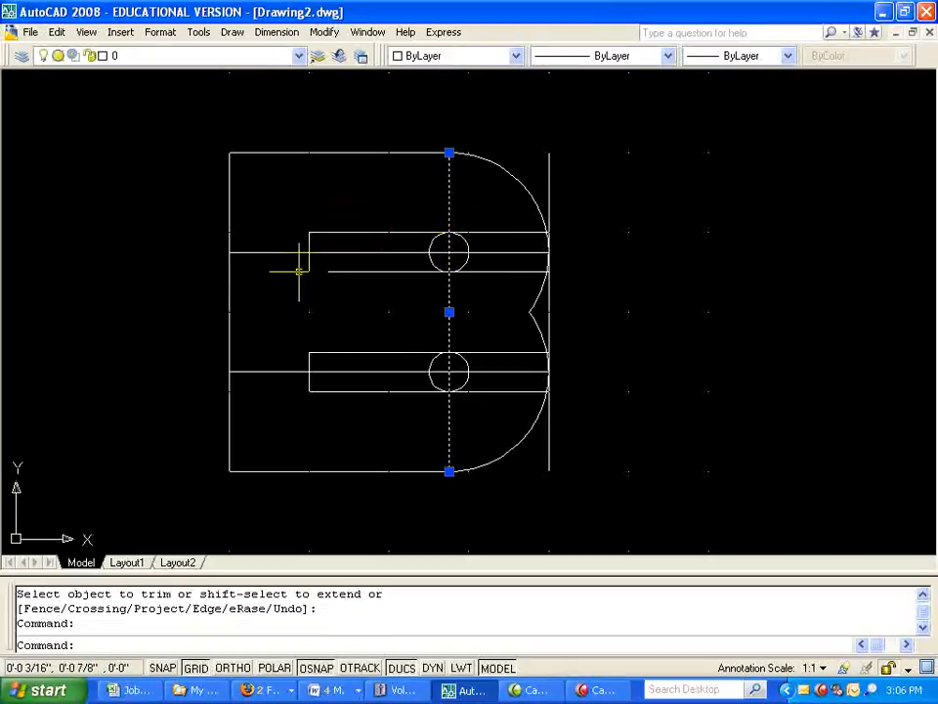
left_click(285, 252)
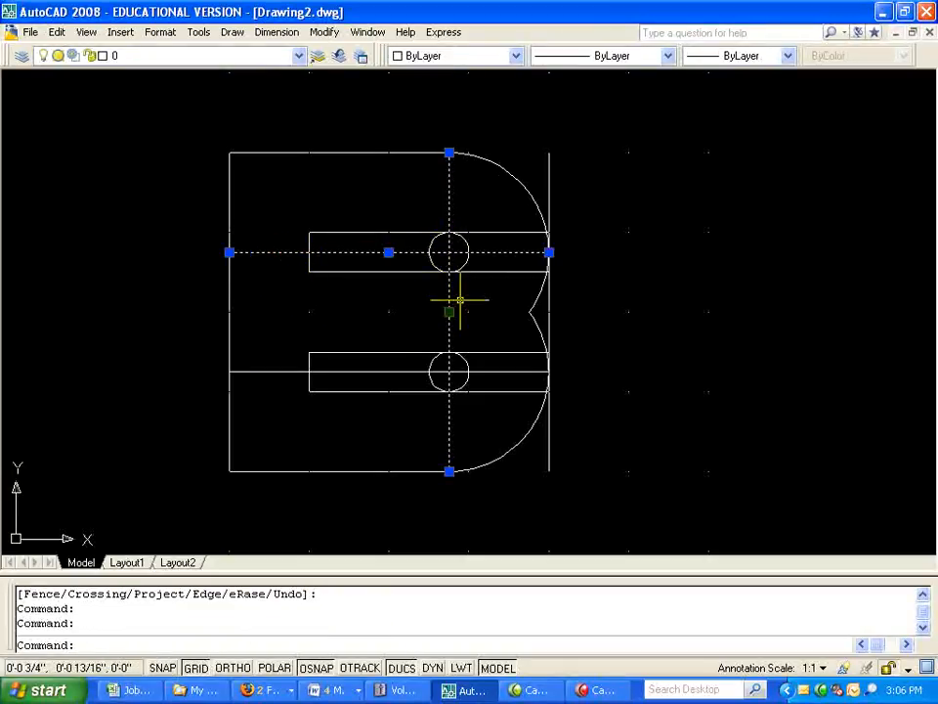
left_click(290, 373)
left_click(292, 373)
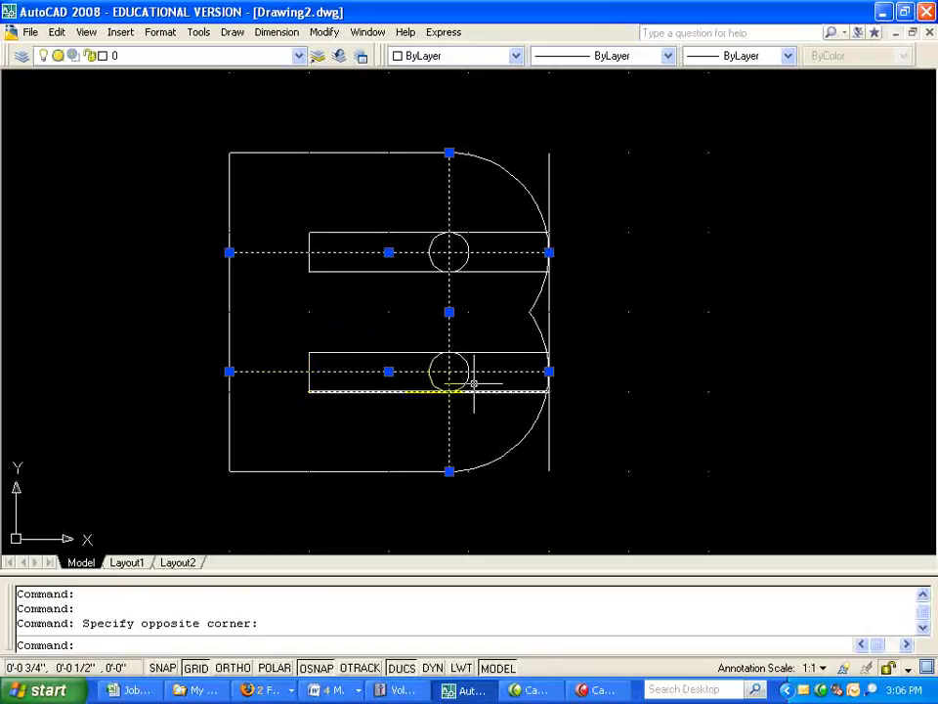
left_click(550, 314)
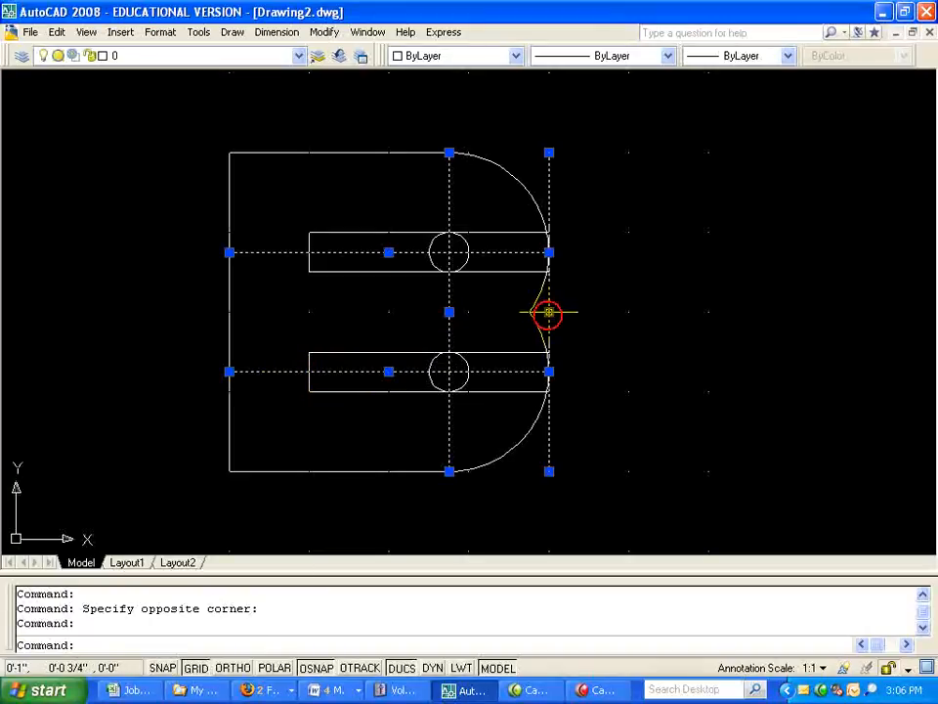
type("e")
key("Return")
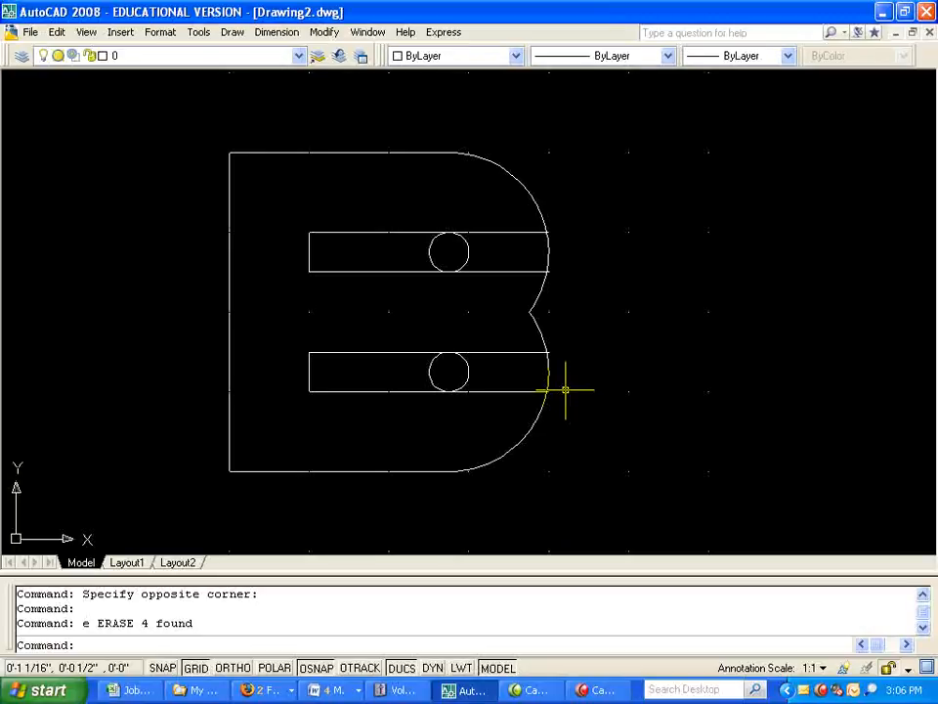
Step: Trim the upper band's edges and small circle into a slot with a rounded right end, using both bands and circles as cutting edges
type("trim")
key("Return")
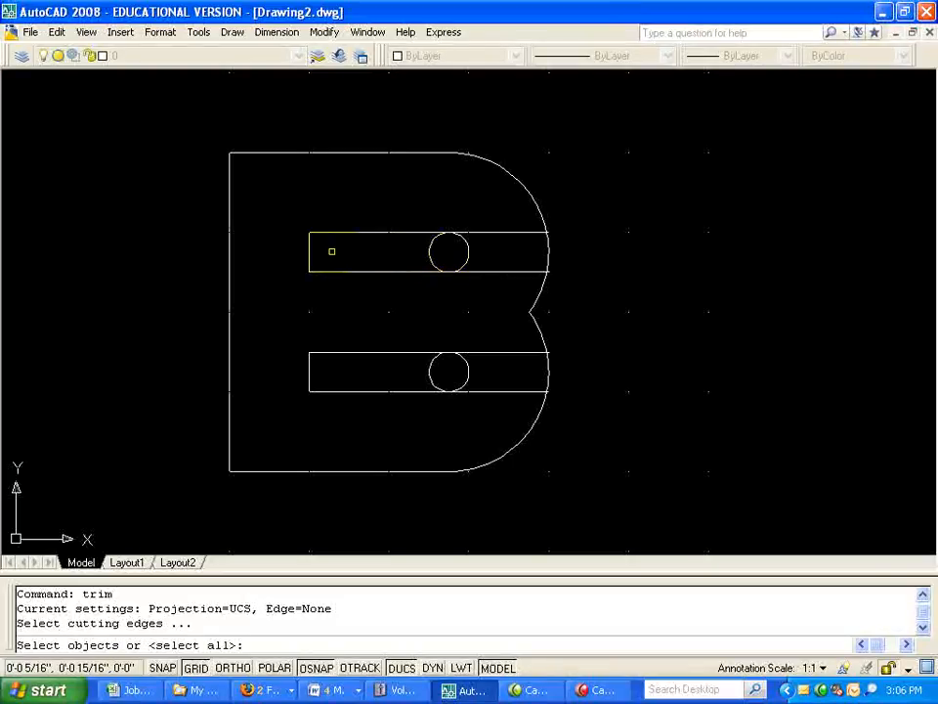
type("c")
key("Return")
left_click(293, 211)
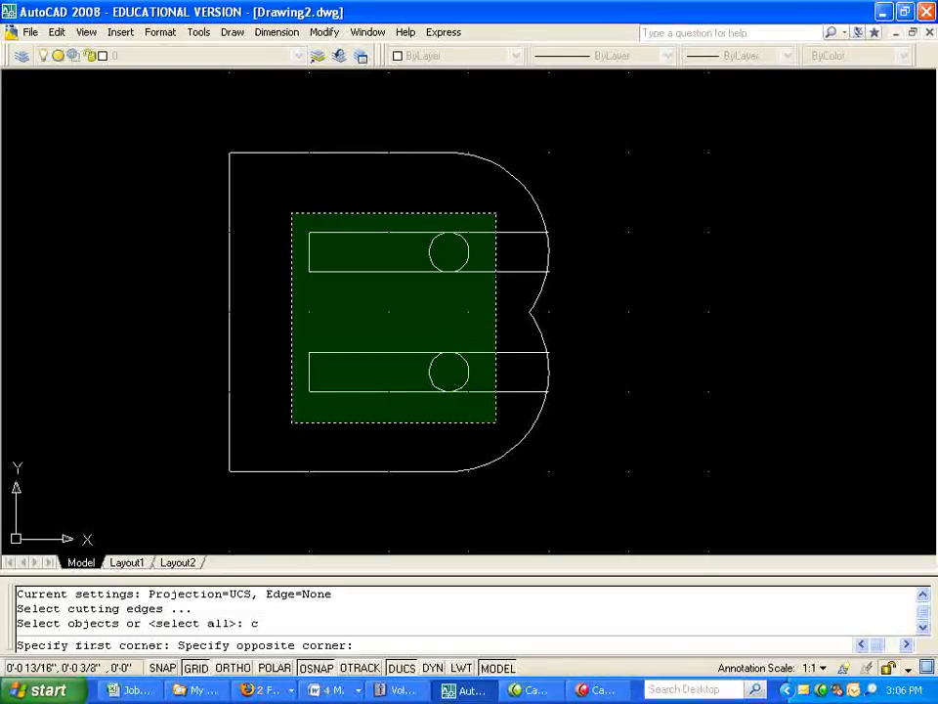
left_click(495, 416)
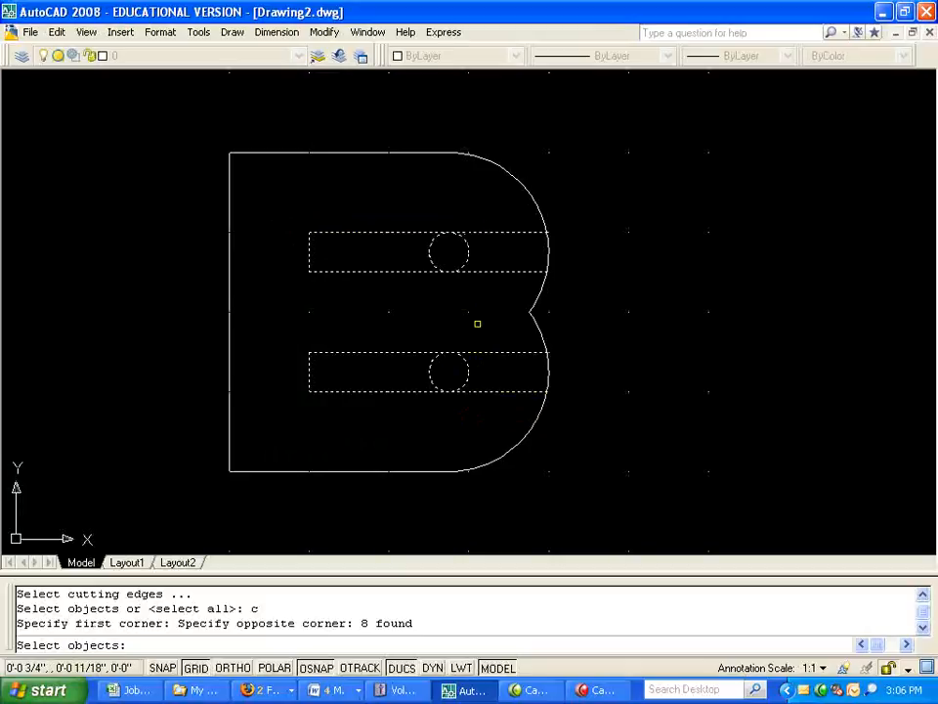
key("Return")
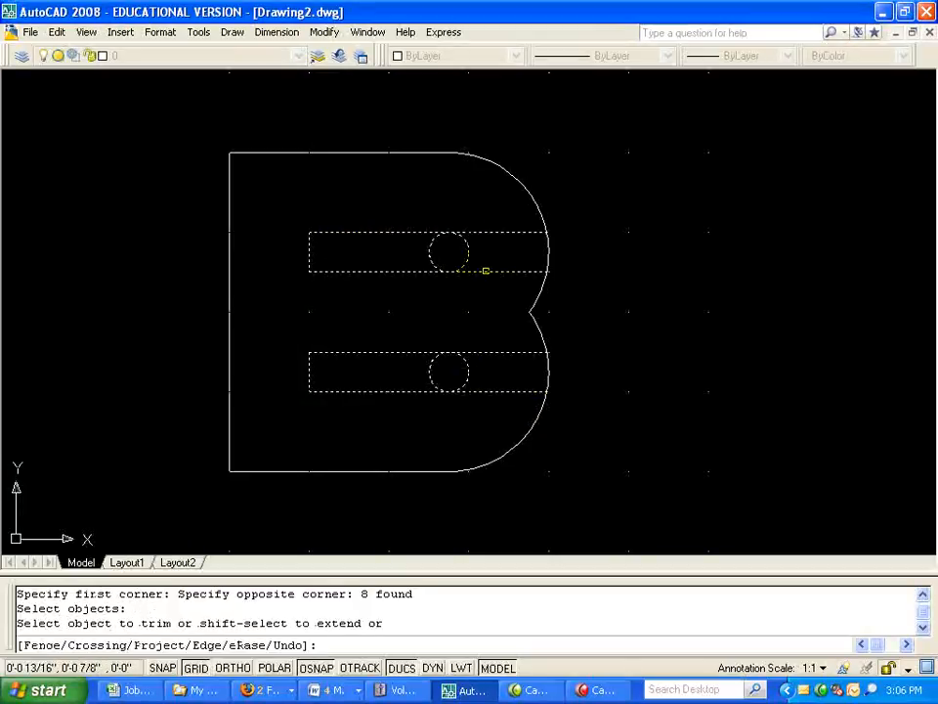
left_click(485, 271)
left_click(484, 233)
left_click(473, 231)
left_click(473, 232)
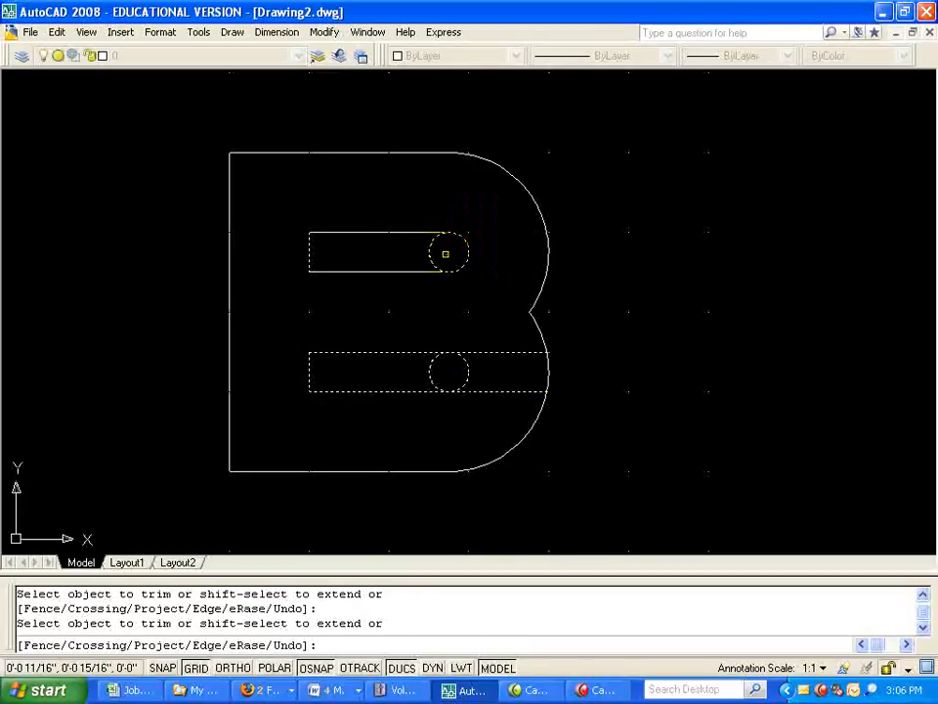
left_click(432, 261)
Step: Trim the lower band's edges beyond its small circle and the circle's left half to form a slot with a rounded right end
left_click(475, 356)
left_click(482, 391)
left_click(429, 372)
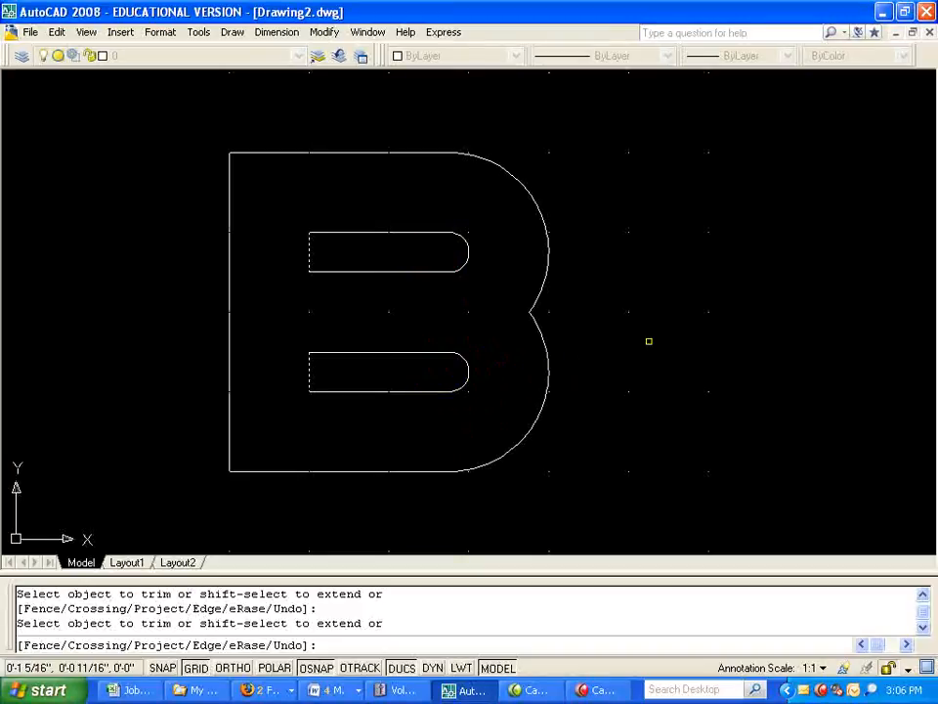
Step: Finish trimming and convert the B outline's straight bottom edge into a polyline with PEDIT
key("Return")
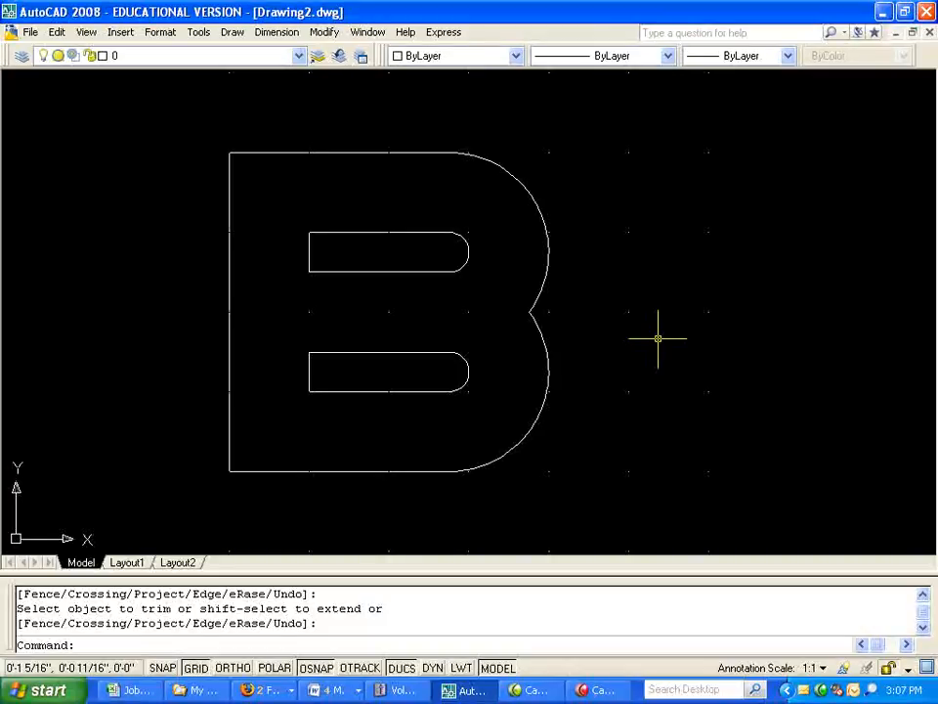
type("edit")
key("Return")
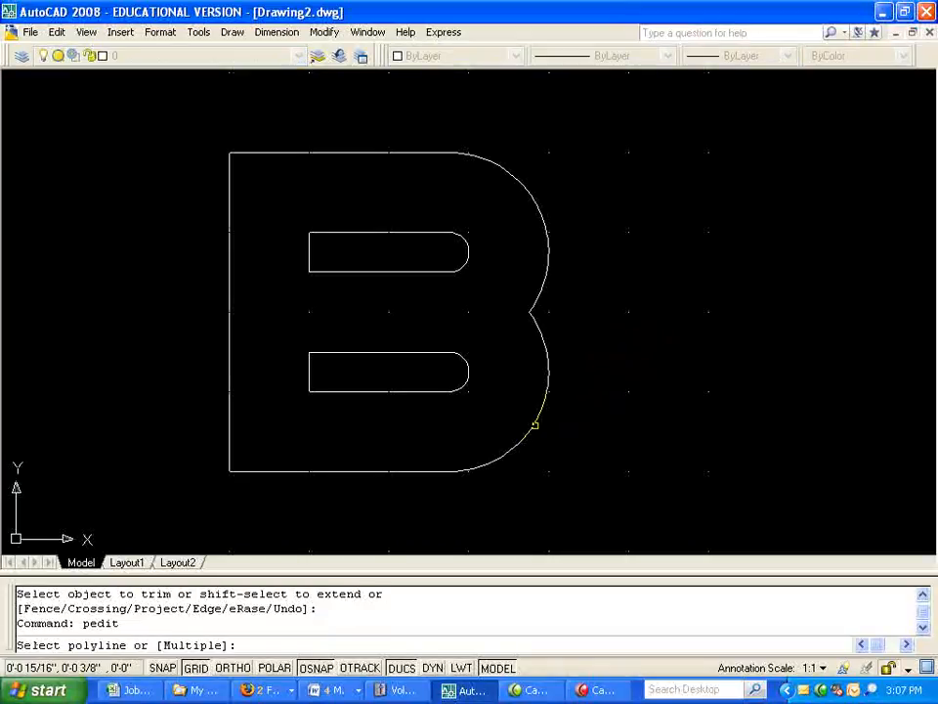
left_click(319, 470)
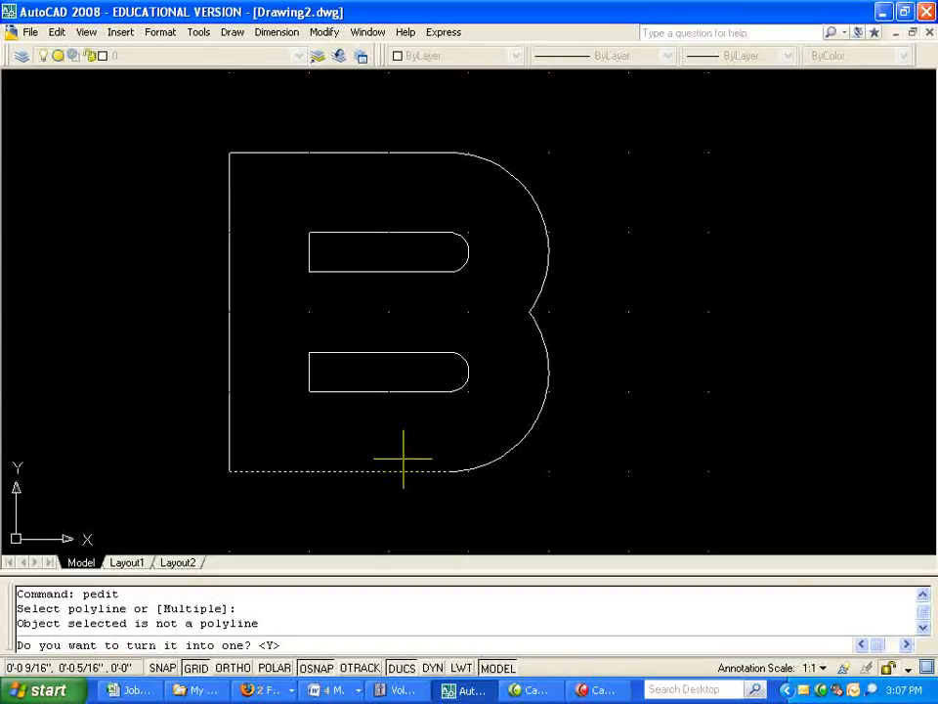
key("Return")
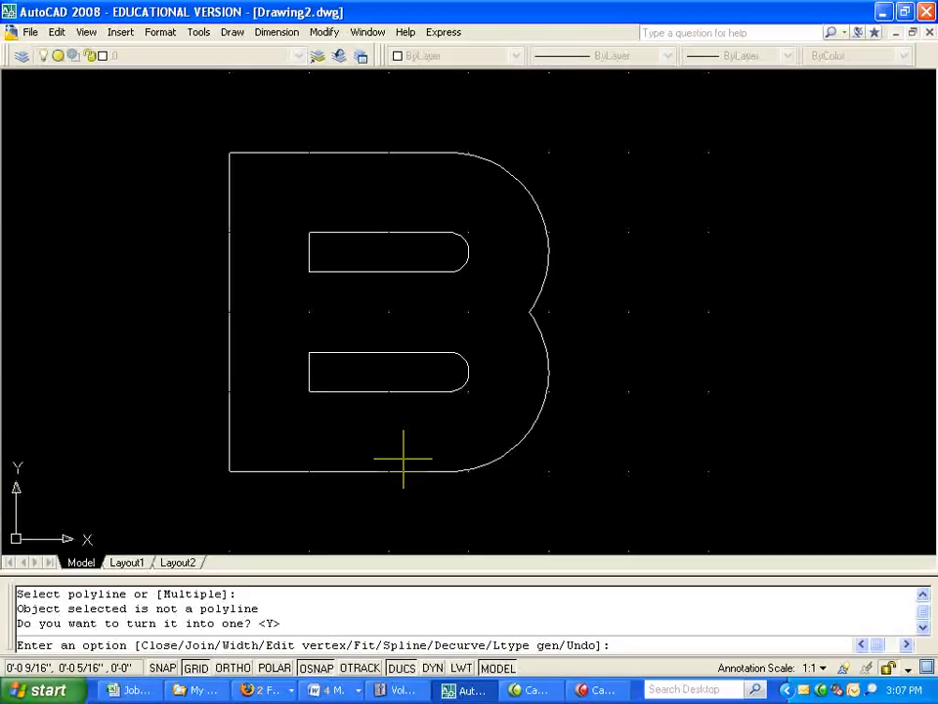
Step: Join the bottom edge, both large arcs, the top edge and the left edge into one closed outline polyline
type("j")
key("Return")
left_click(403, 470)
left_click(487, 460)
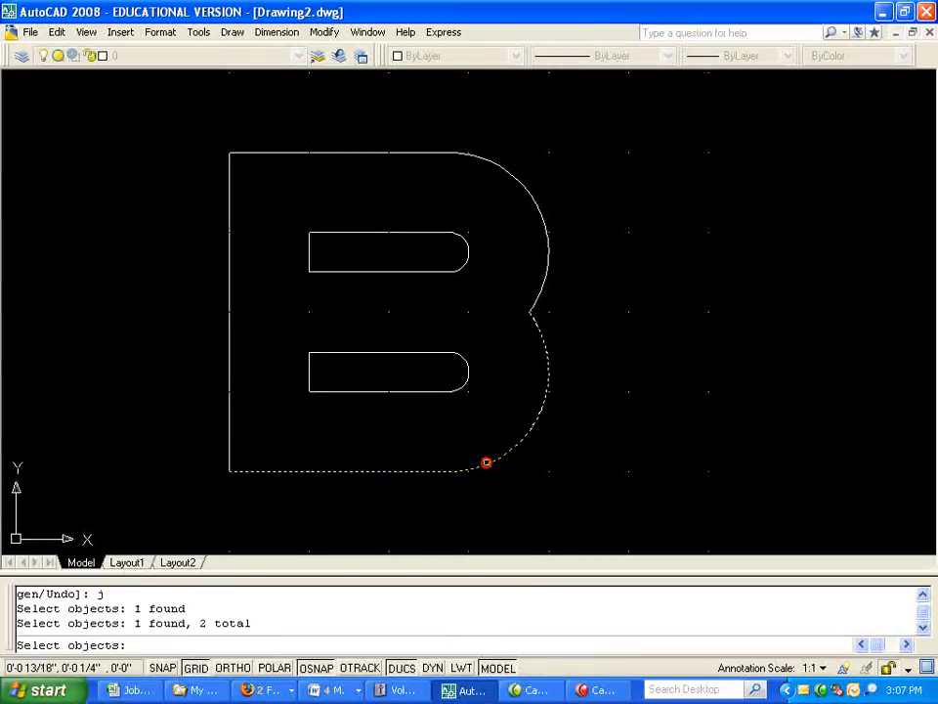
left_click(543, 296)
left_click(419, 152)
left_click(228, 237)
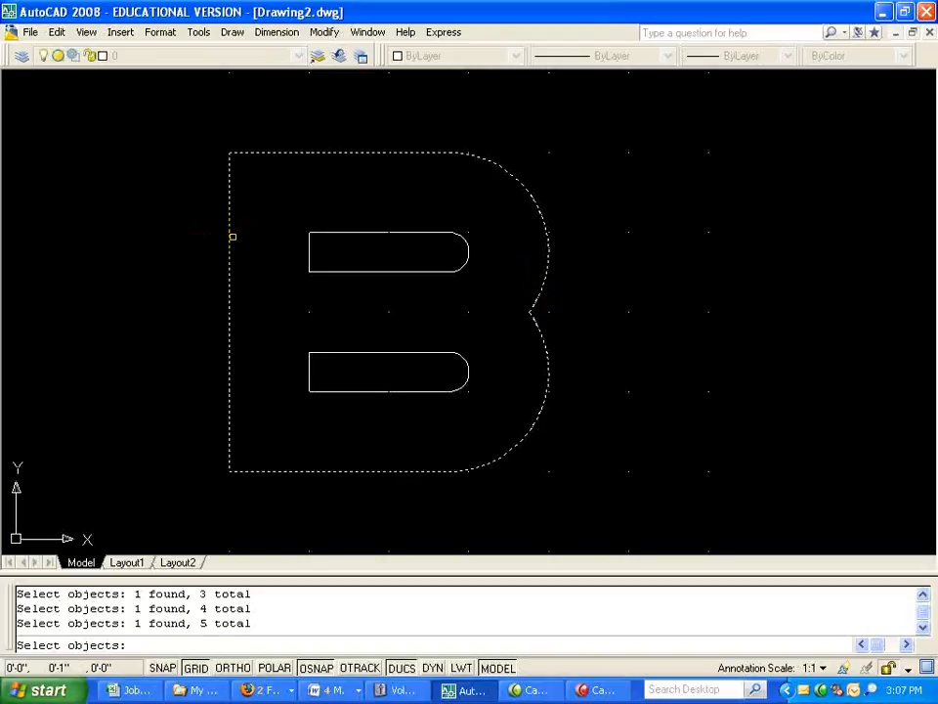
key("Return")
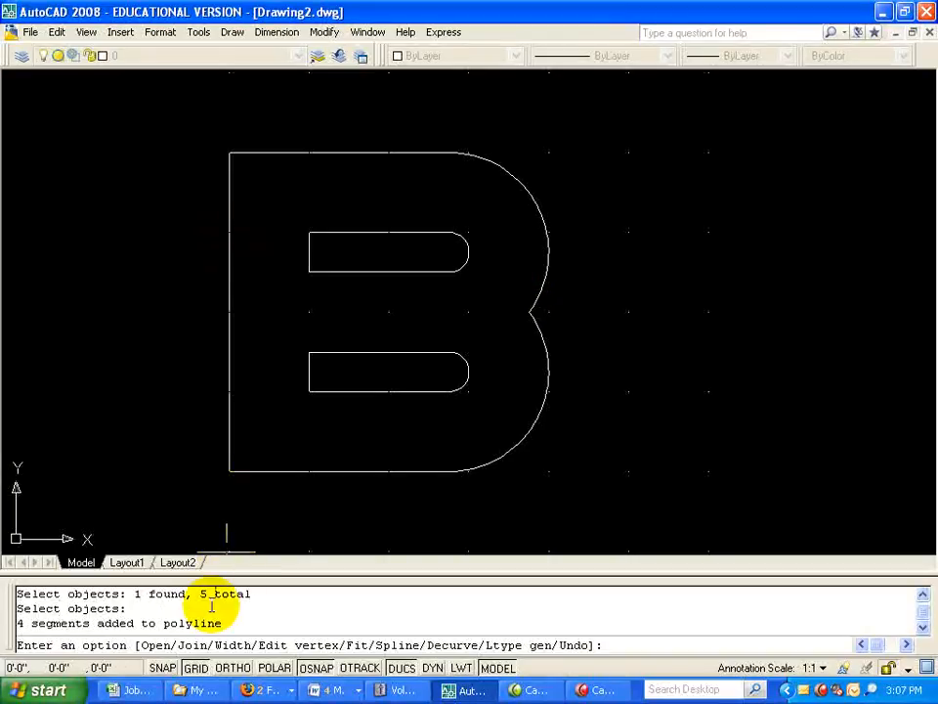
left_click_drag(227, 623, 14, 638)
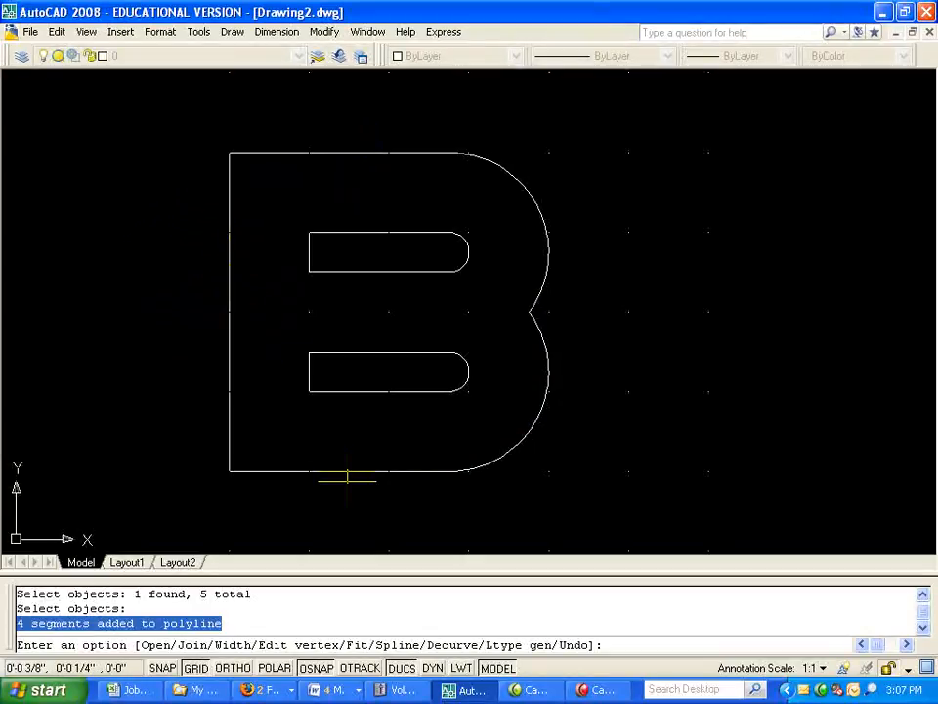
key("Return")
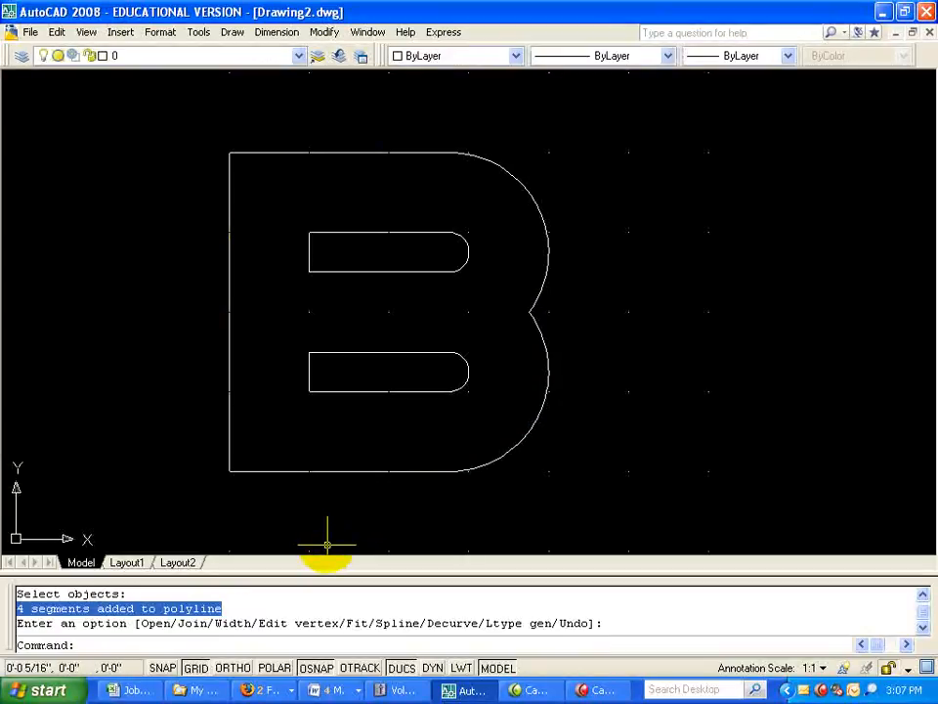
Step: Select the B's outer outline to check that it is a single polyline, and clear the selection
left_click(348, 473)
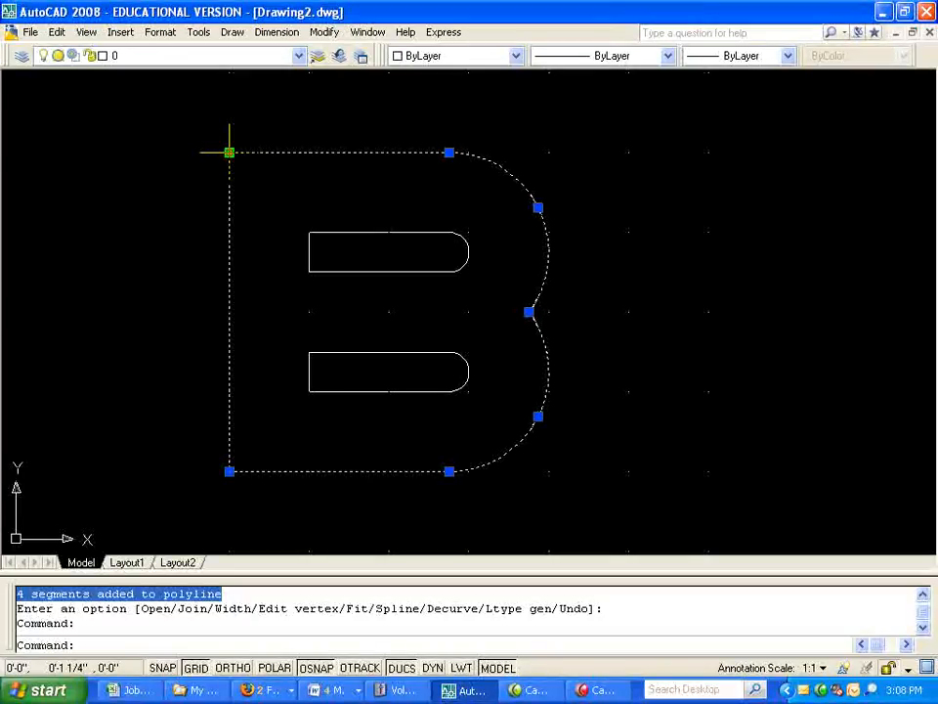
key("Escape")
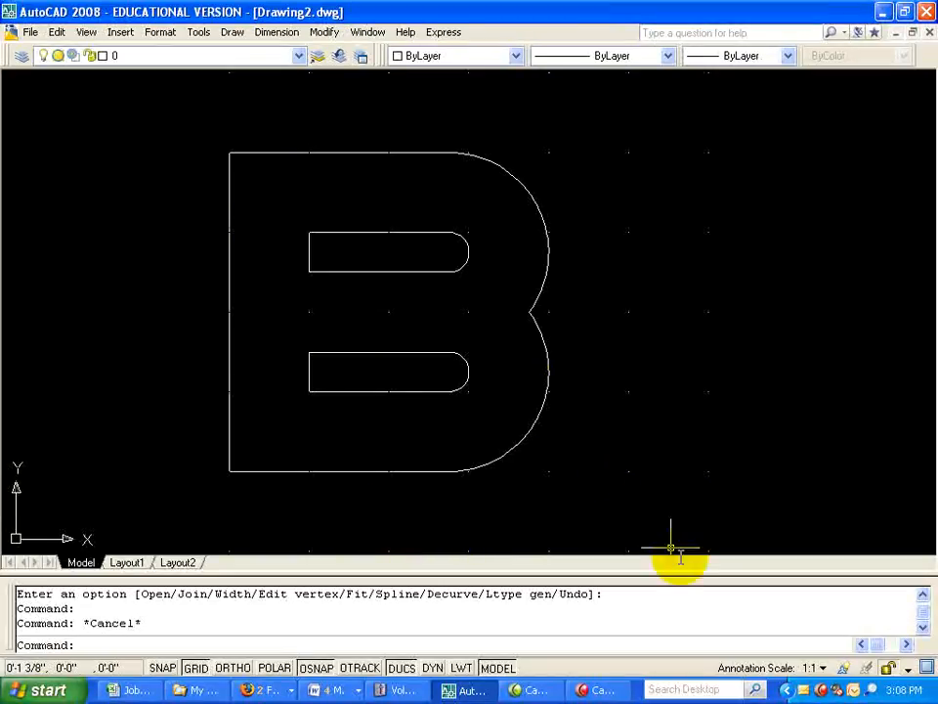
left_click(824, 692)
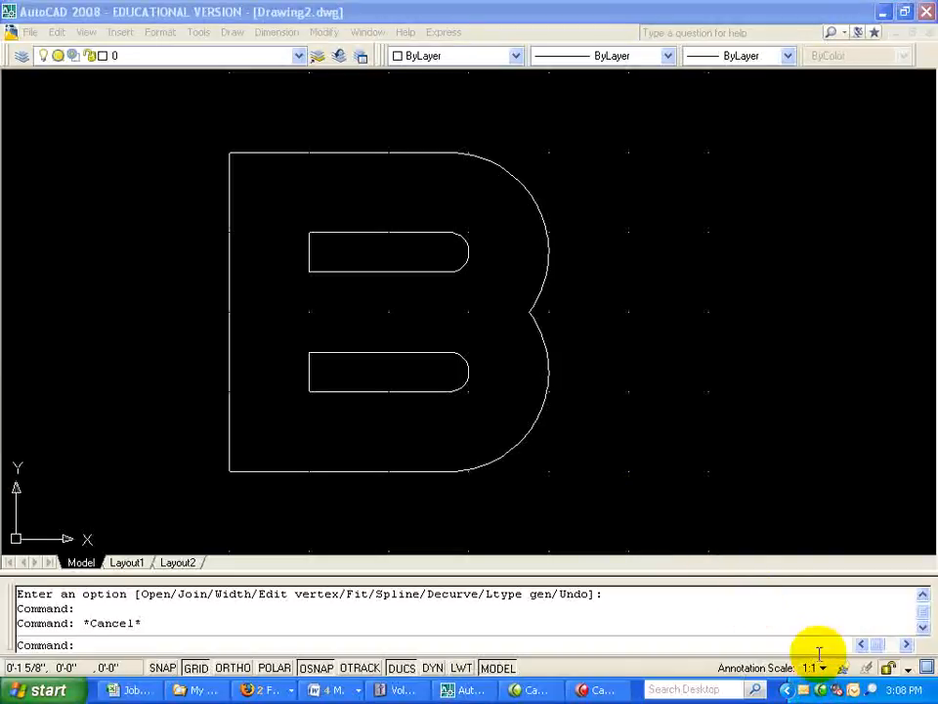